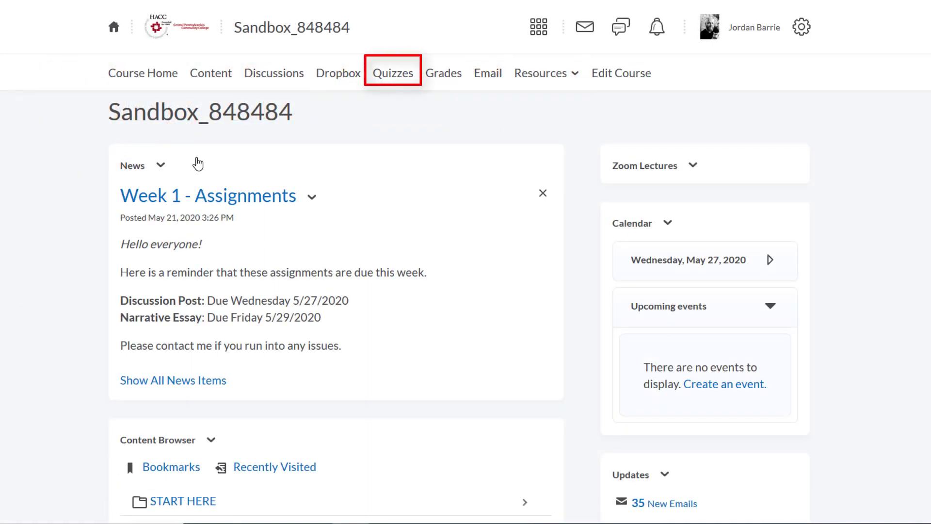
# Create a new quiz in the course and name it "Quiz 1 - Narratives".
pyautogui.click(409, 83)
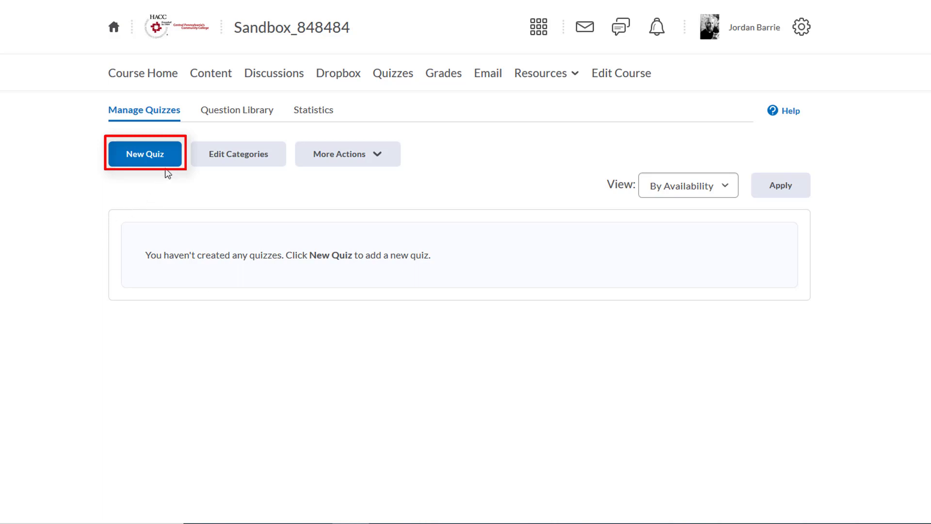
pyautogui.click(169, 162)
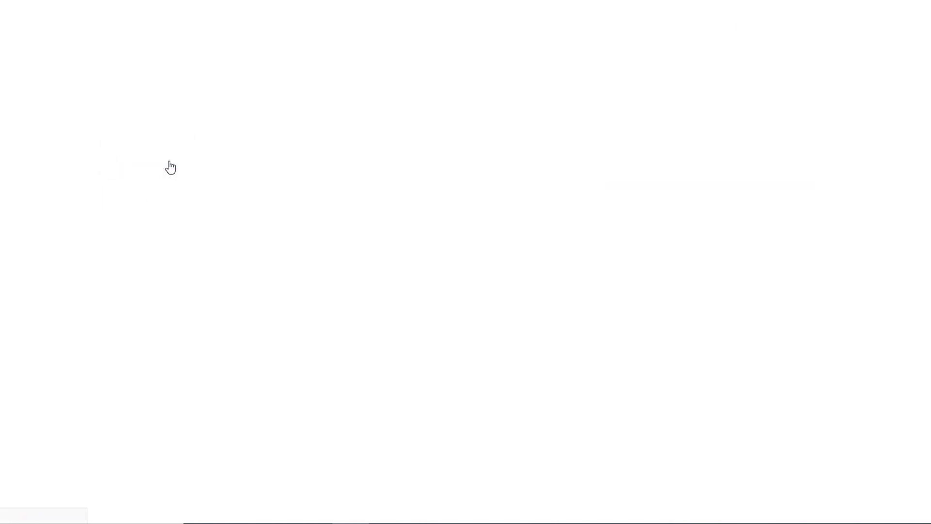
pyautogui.scroll(-2, 30, 213)
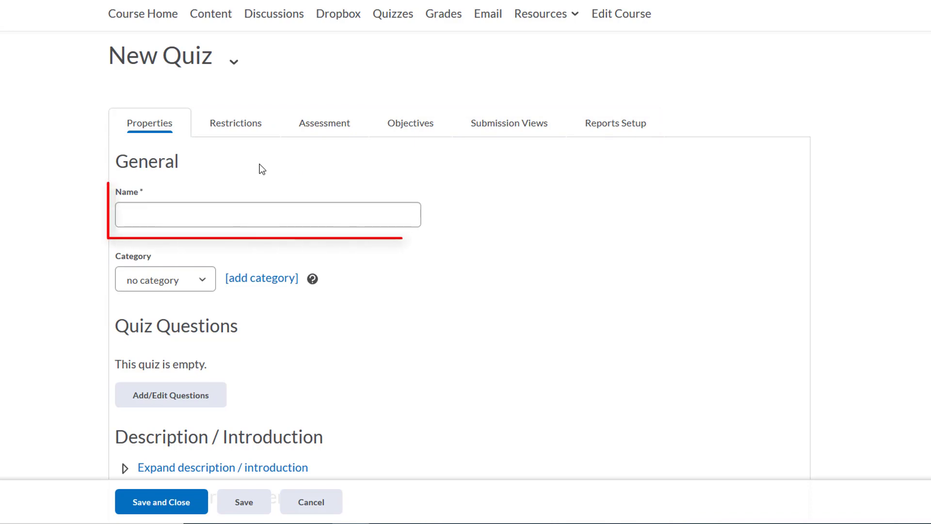
pyautogui.write('Qu')
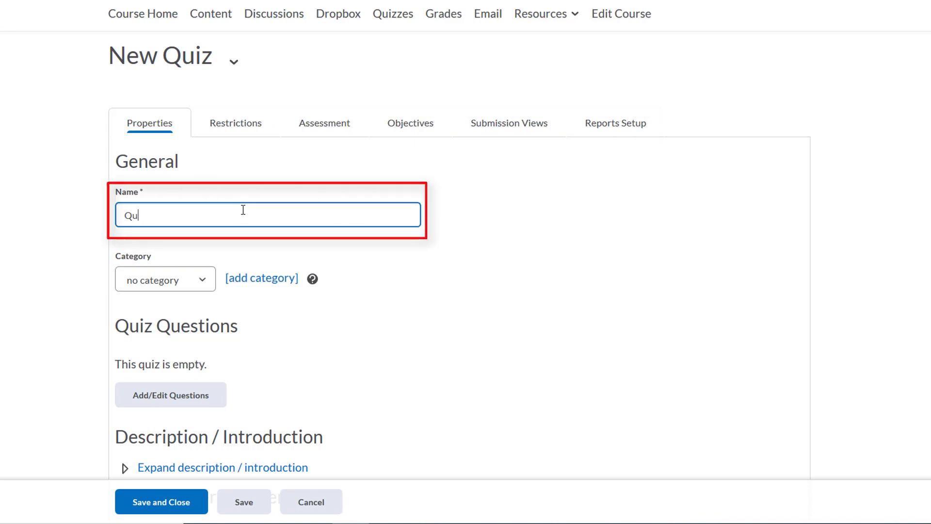
pyautogui.write('iz 1 - Narratives')
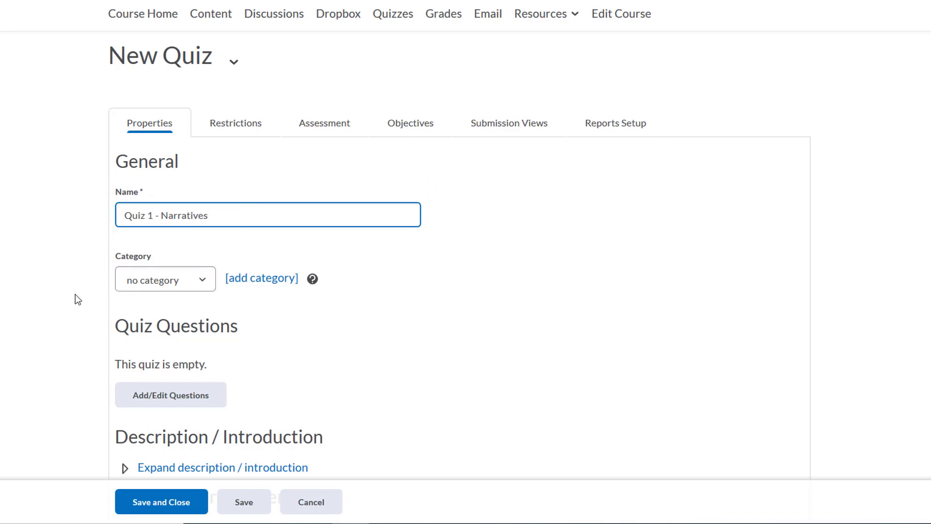
# Start a new multiple choice question in the Quiz 1 - Narratives quiz.
pyautogui.scroll(-1, 75, 294)
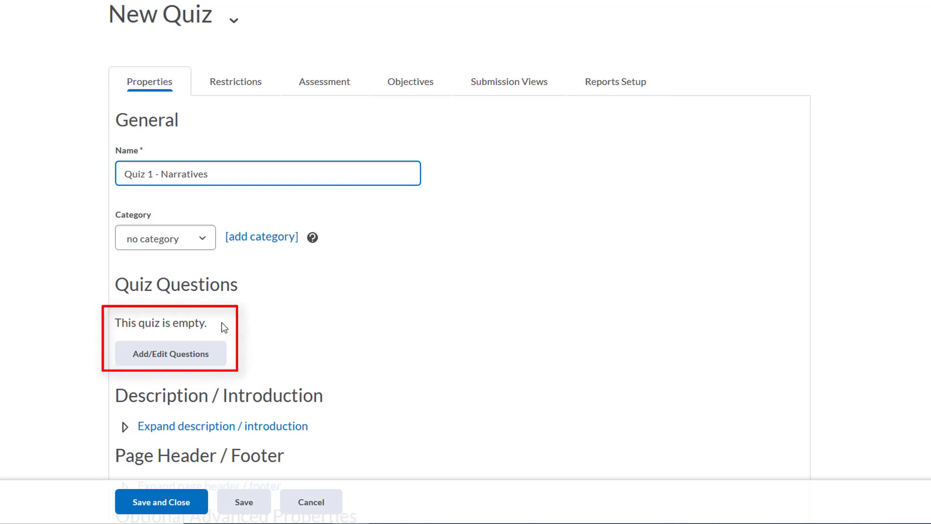
pyautogui.click(224, 359)
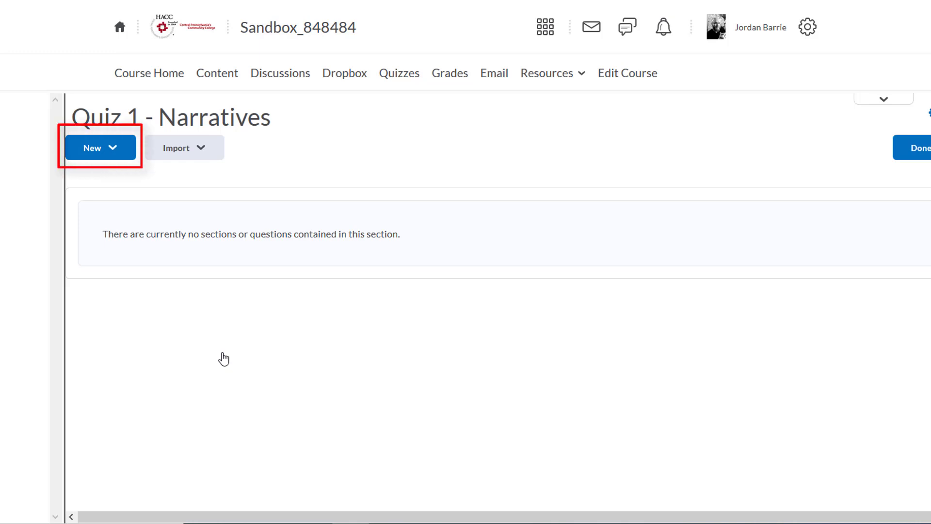
pyautogui.click(128, 155)
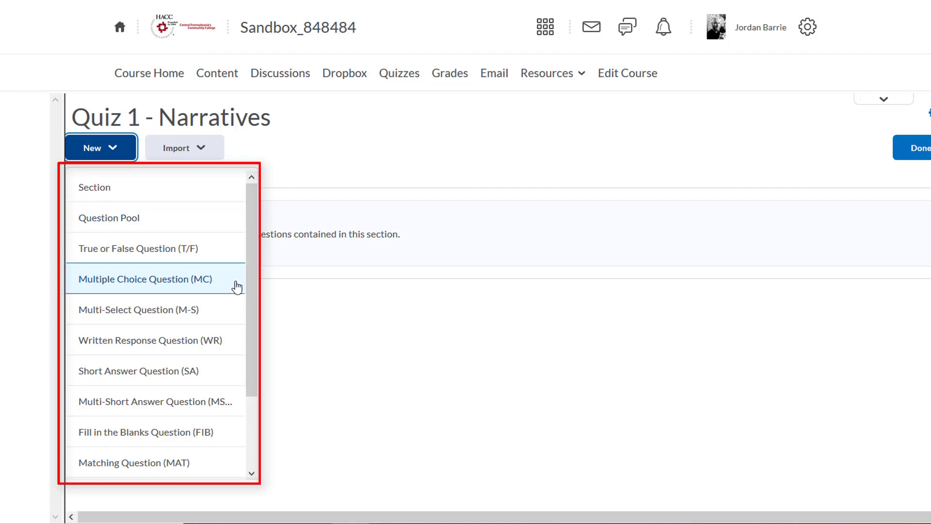
pyautogui.scroll(-2, 236, 334)
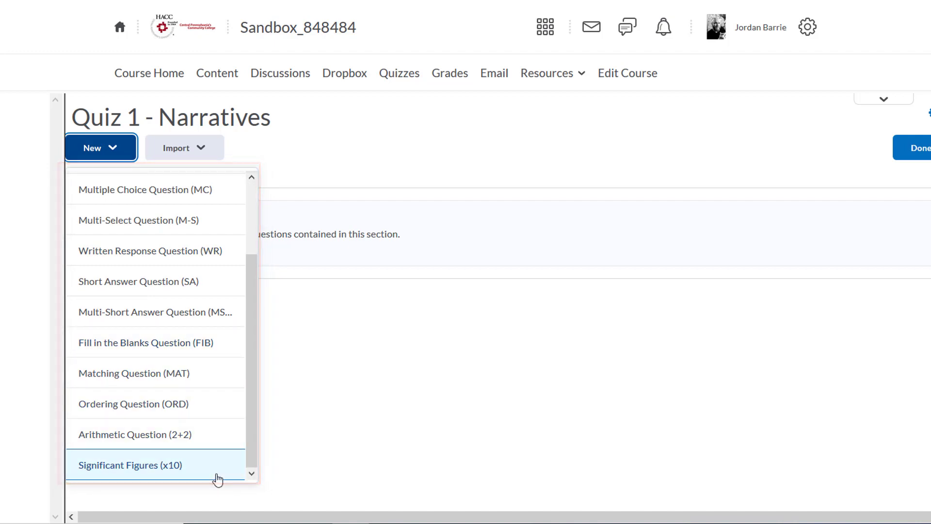
pyautogui.scroll(1, 209, 224)
pyautogui.scroll(2, 209, 223)
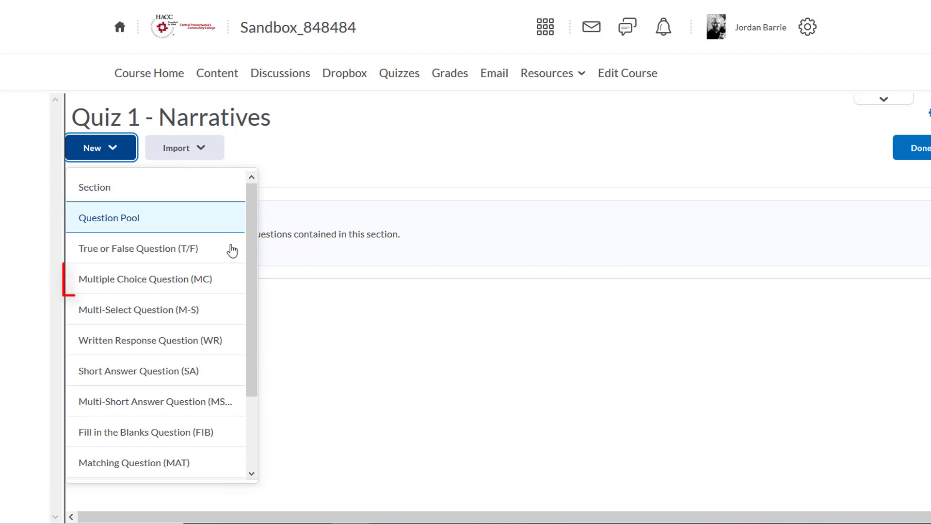
pyautogui.click(238, 282)
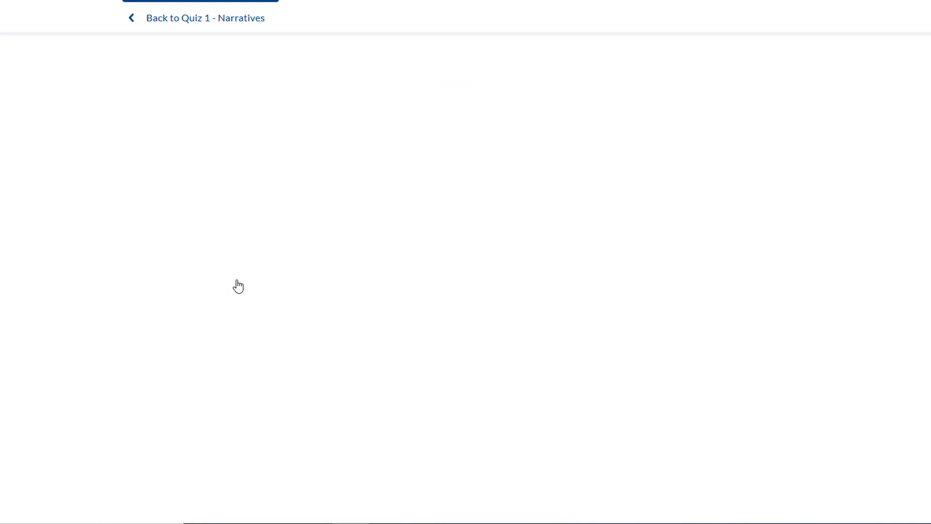
# Enter the question text "On the television series Seinfeld, which character angers the soup Nazi?".
pyautogui.click(247, 129)
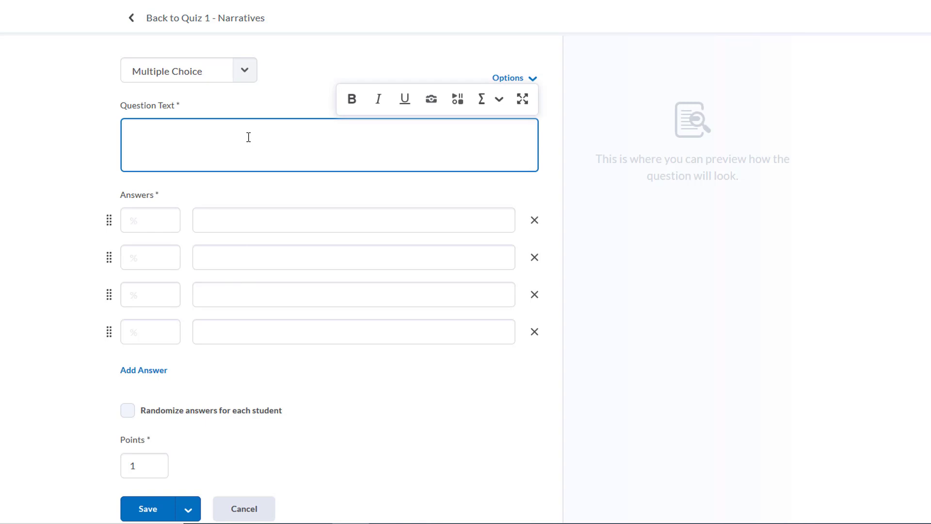
pyautogui.write('On the television series SEinfeld, which character angers the soup Naz')
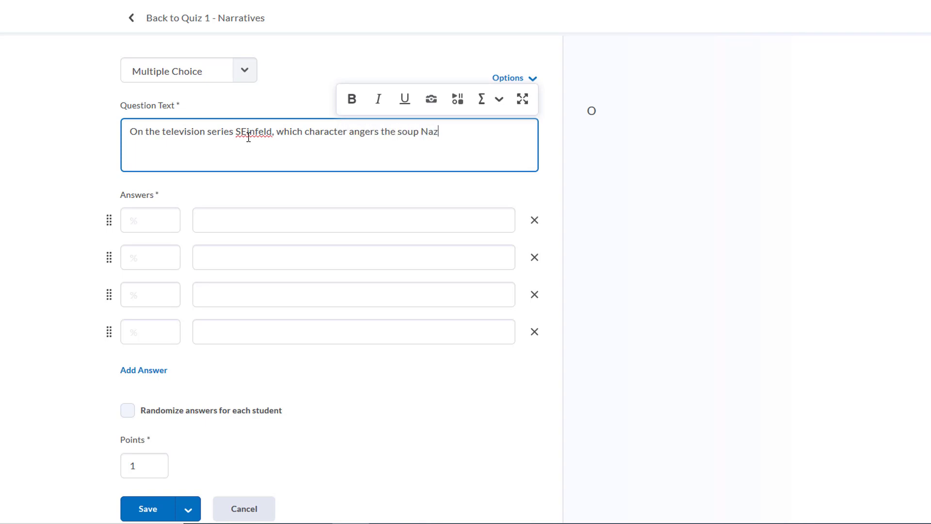
pyautogui.write('i?')
pyautogui.click(248, 136)
pyautogui.press('BackSpace')
pyautogui.write('e')
# Fill in the four answer choices as Jerry, George, Elaine and Kramer.
pyautogui.click(253, 224)
pyautogui.write('Jerry')
pyautogui.press('Tab')
pyautogui.press('Tab')
pyautogui.press('Tab')
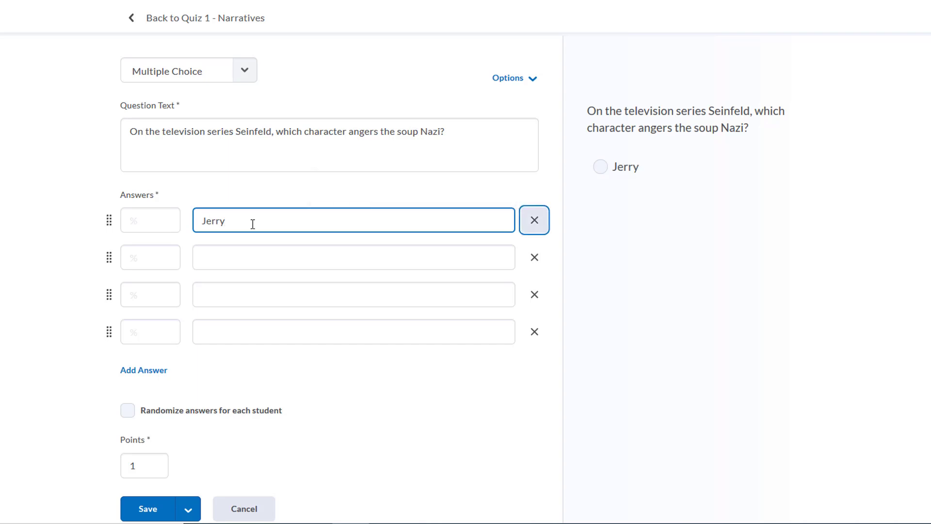
pyautogui.press('Tab')
pyautogui.write('G')
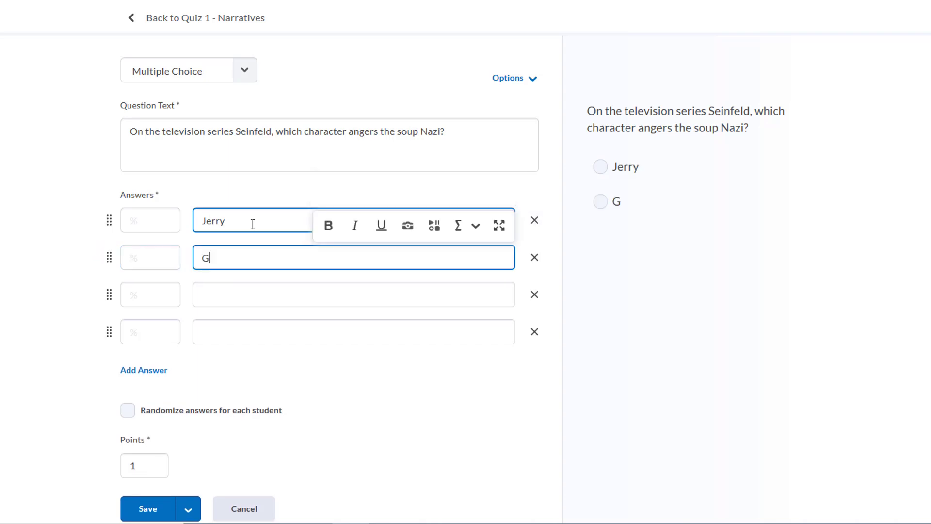
pyautogui.write('eorge')
pyautogui.click(256, 295)
pyautogui.write('Elaine')
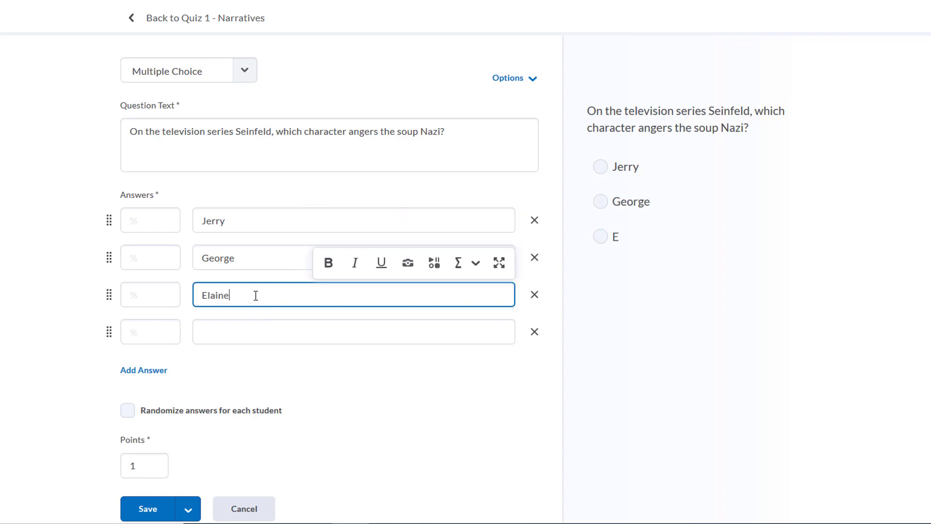
pyautogui.click(266, 334)
pyautogui.write('Kramer')
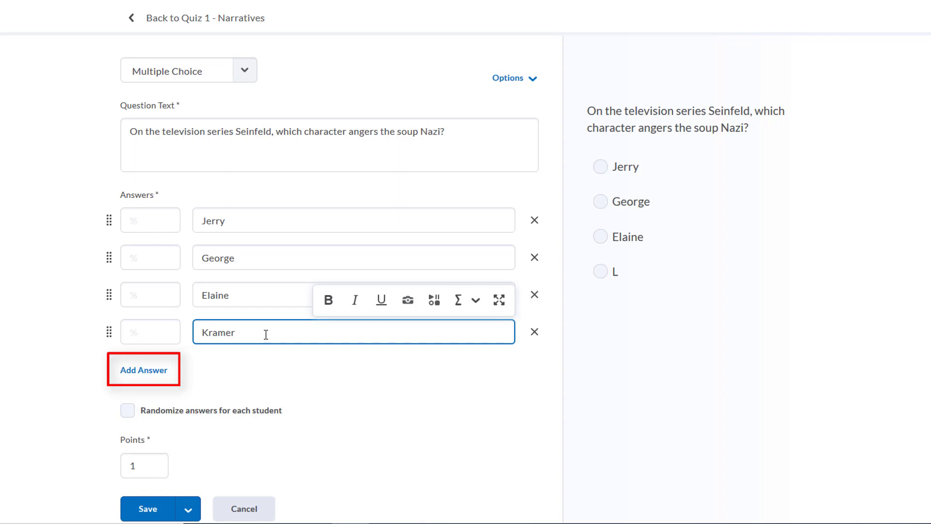
# Add a fifth answer choice to the question with the text Newman.
pyautogui.click(161, 379)
pyautogui.click(208, 368)
pyautogui.write('Newman')
pyautogui.click(43, 370)
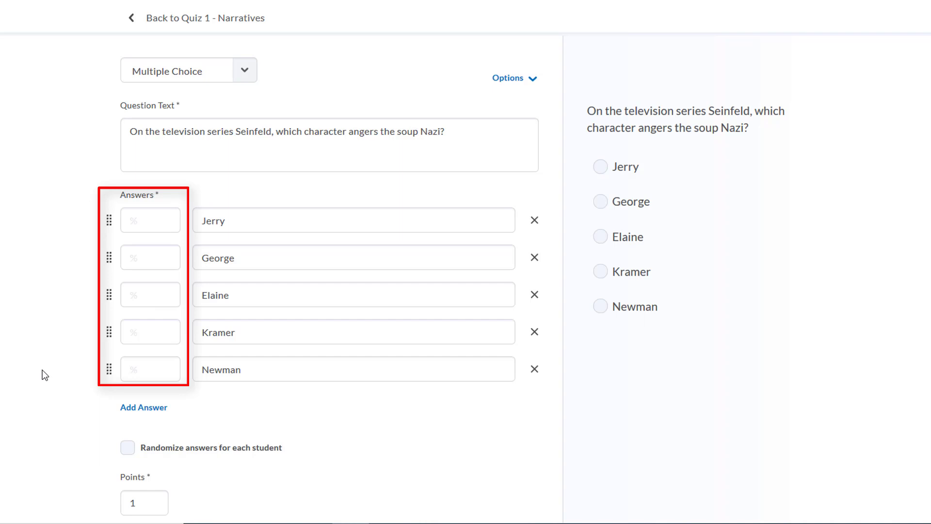
# Set the answer weights to 0% for Jerry, George and Kramer, and 100% for Elaine.
pyautogui.click(152, 224)
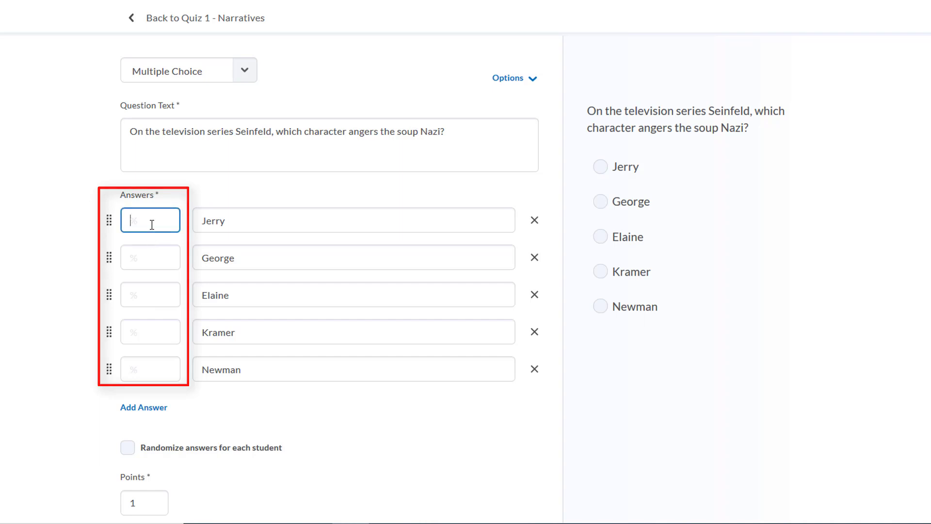
pyautogui.write('0')
pyautogui.click(158, 249)
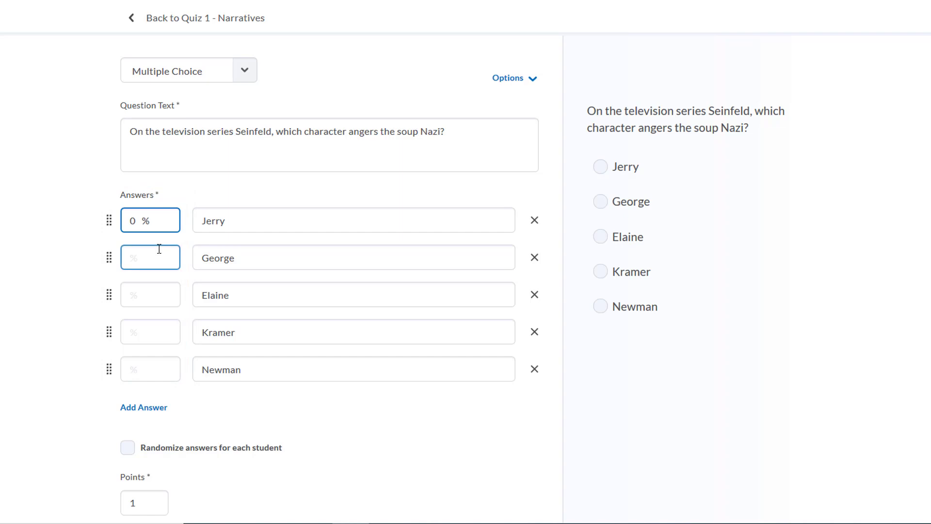
pyautogui.write('0')
pyautogui.click(160, 287)
pyautogui.write('100')
pyautogui.click(169, 325)
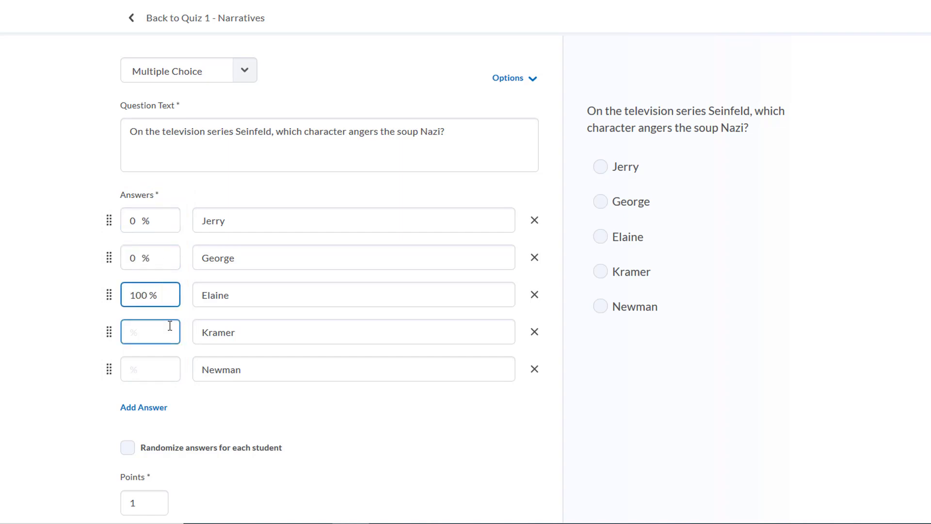
pyautogui.write('0')
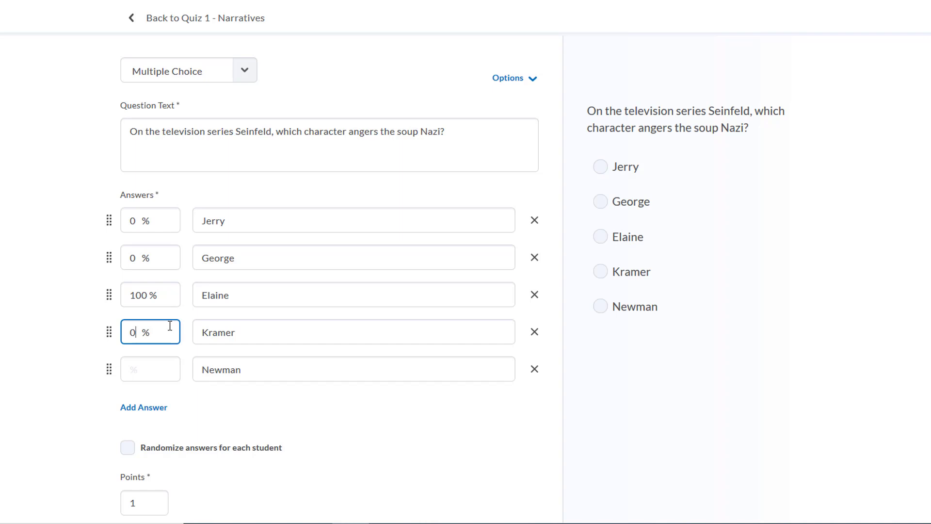
# Give the George answer partial credit with a weight of 25%.
pyautogui.click(161, 258)
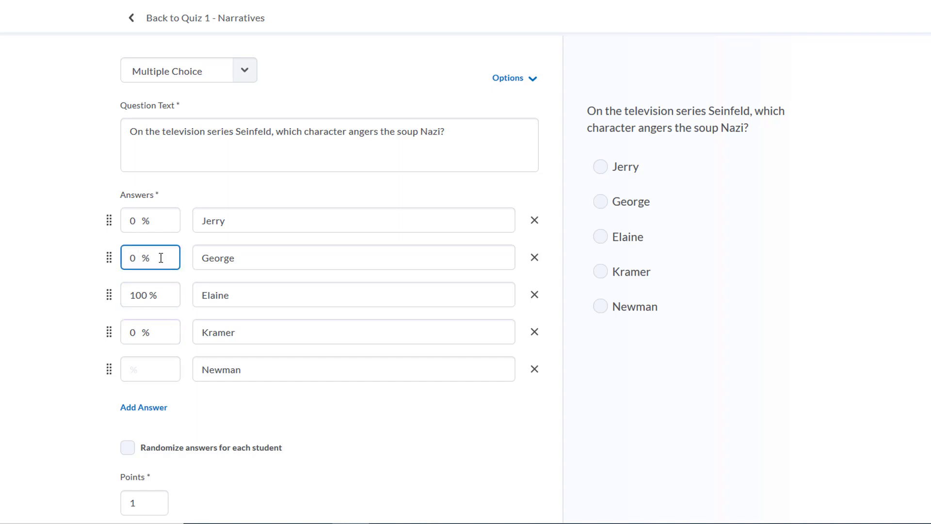
pyautogui.write('2')
pyautogui.press('BackSpace')
pyautogui.write('25')
pyautogui.click(344, 191)
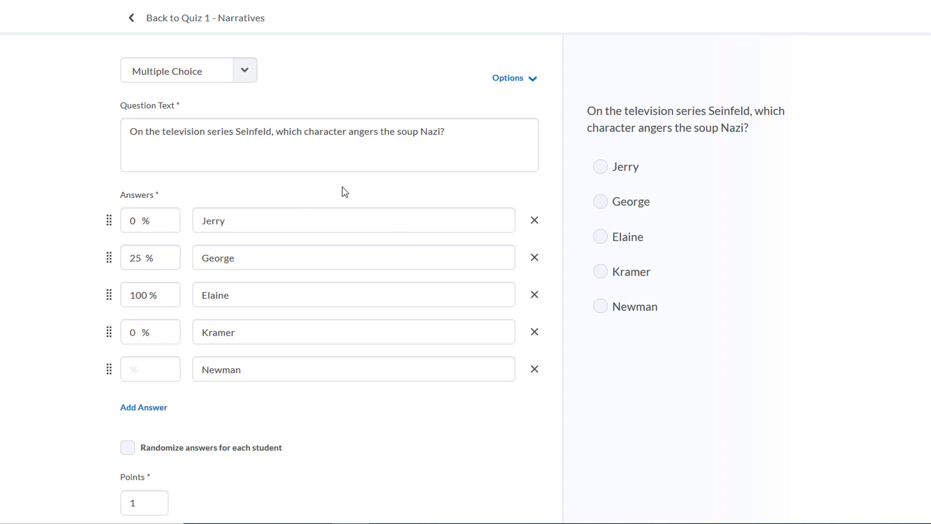
# Remove the custom weights from the question and mark Elaine as the correct answer.
pyautogui.click(538, 87)
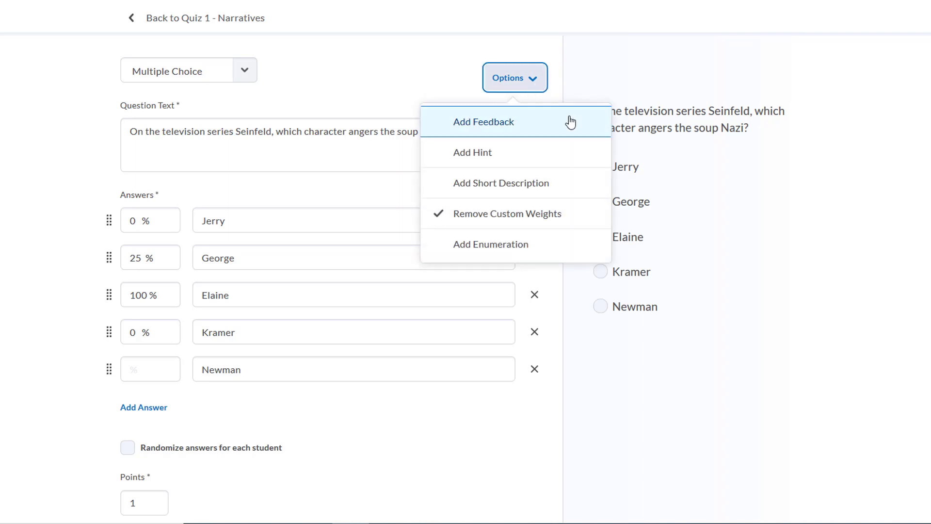
pyautogui.click(602, 217)
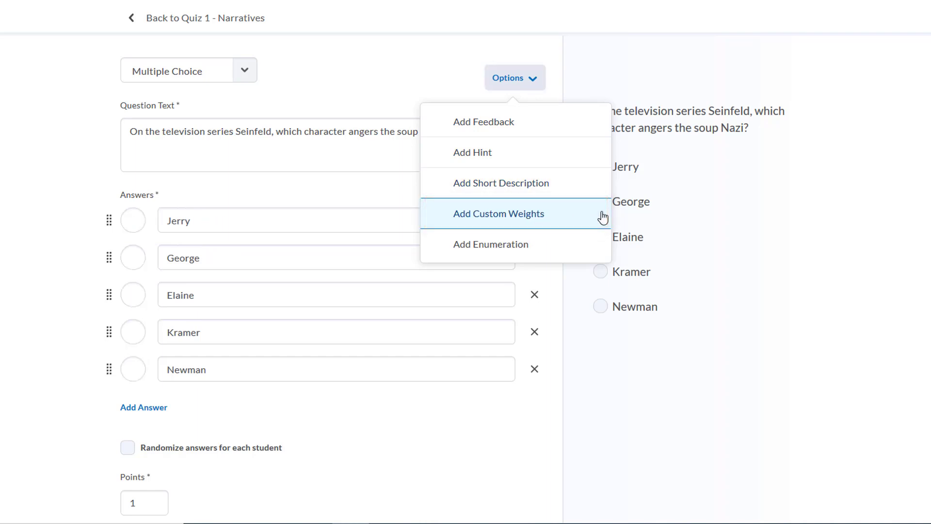
pyautogui.click(396, 196)
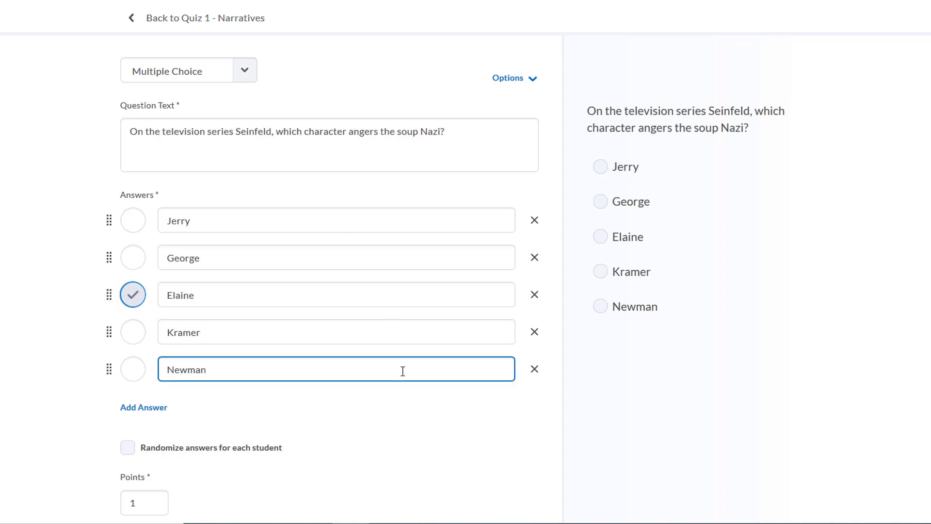
# Delete the Newman answer and turn on randomized answers for each student.
pyautogui.click(535, 370)
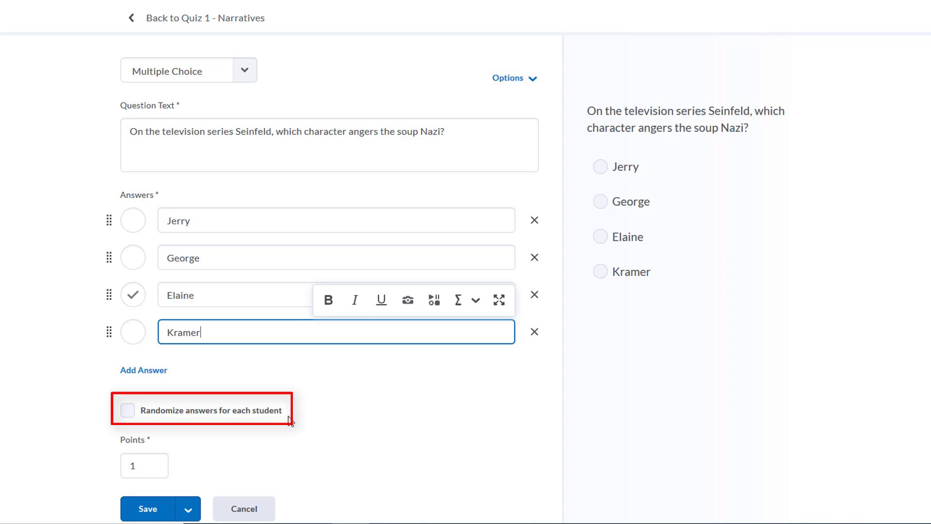
pyautogui.click(129, 414)
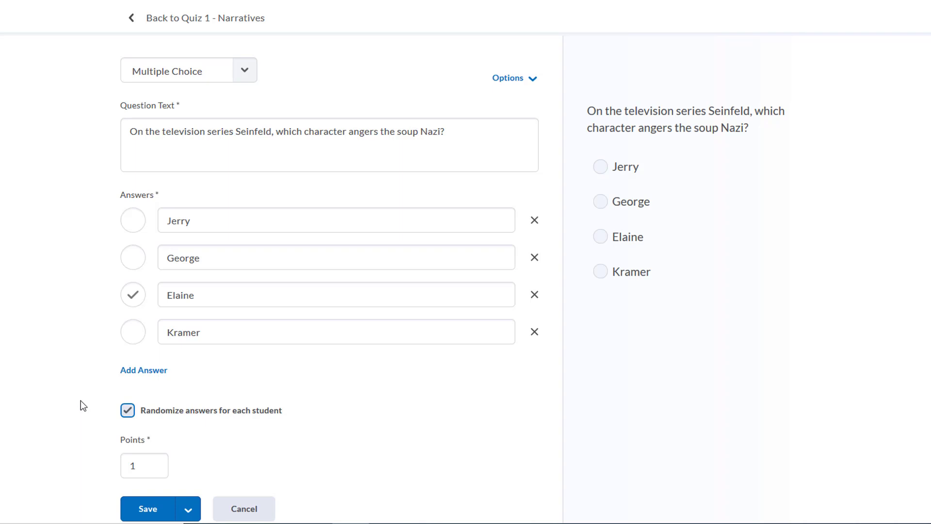
# Set the multiple choice question's points to 2.
pyautogui.scroll(-1, 80, 401)
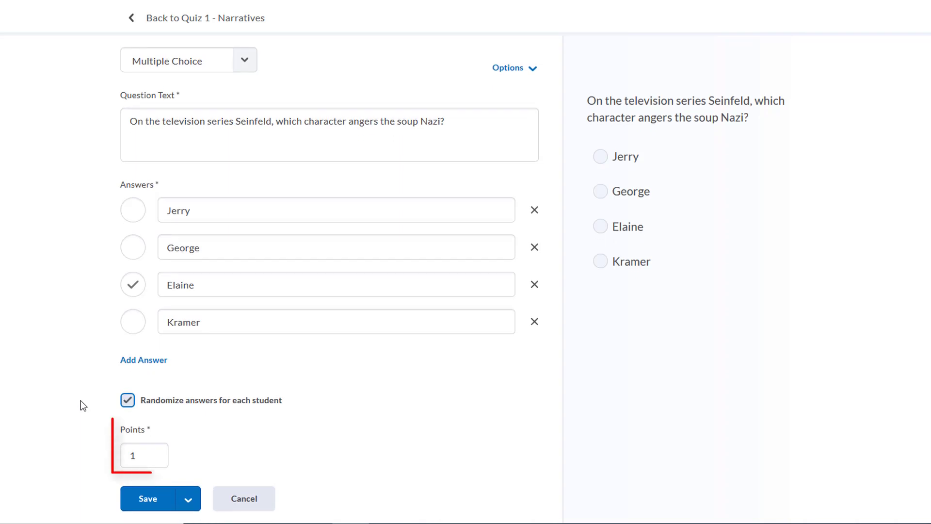
pyautogui.click(143, 458)
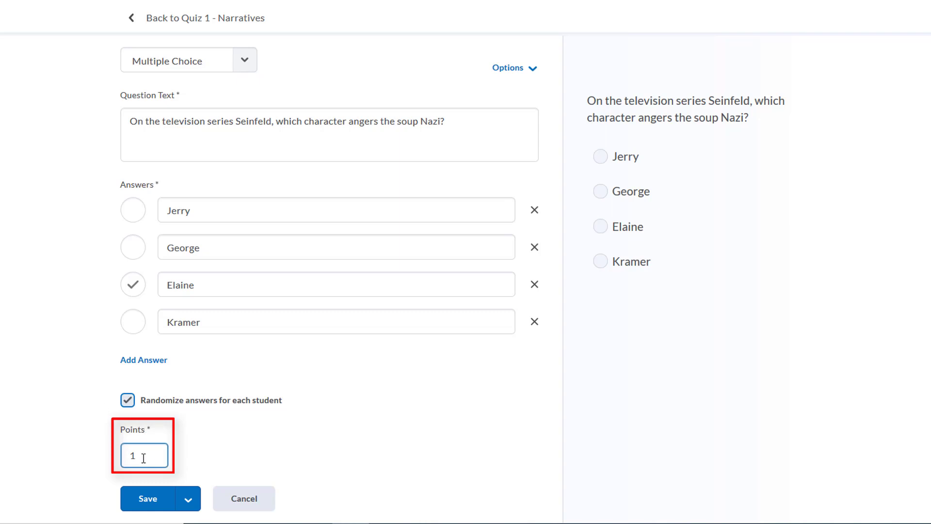
pyautogui.doubleClick(143, 458)
pyautogui.write('2')
pyautogui.click(201, 447)
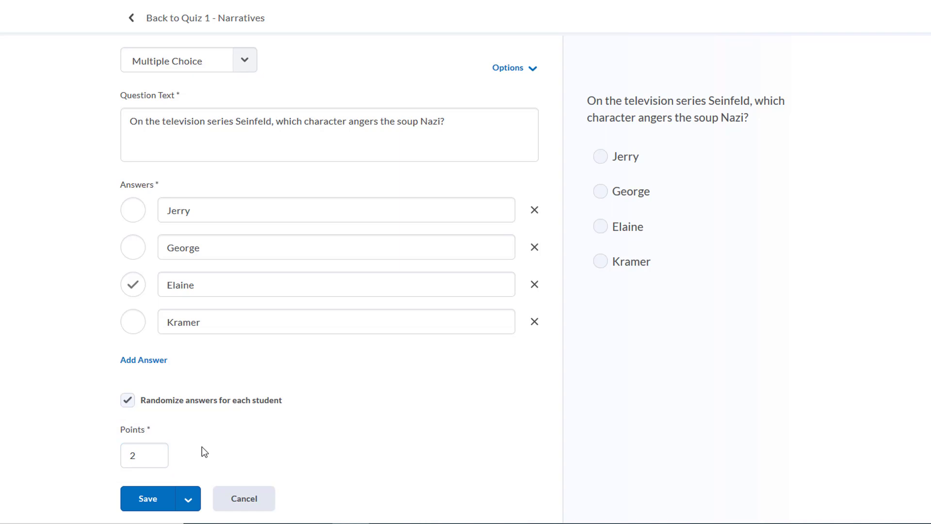
# Save the multiple choice question, start another new question, and make it a True or False type.
pyautogui.click(193, 507)
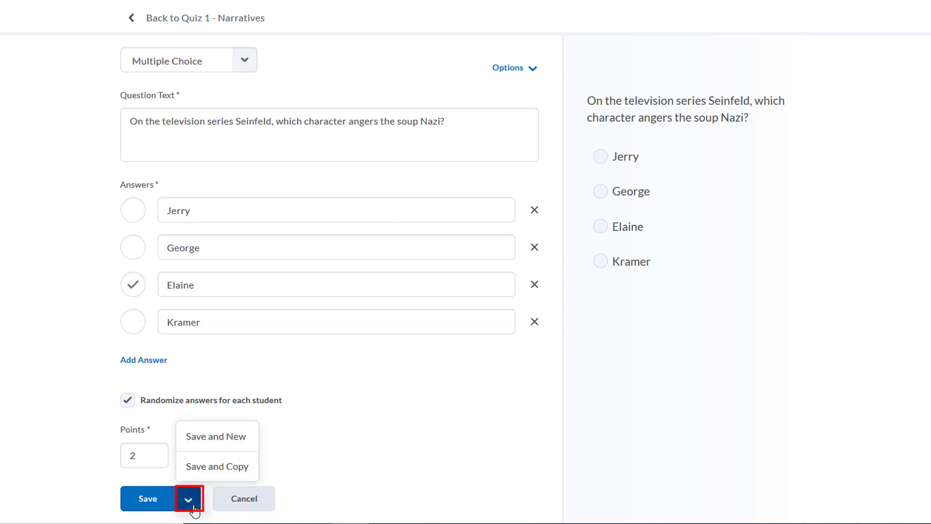
pyautogui.click(226, 435)
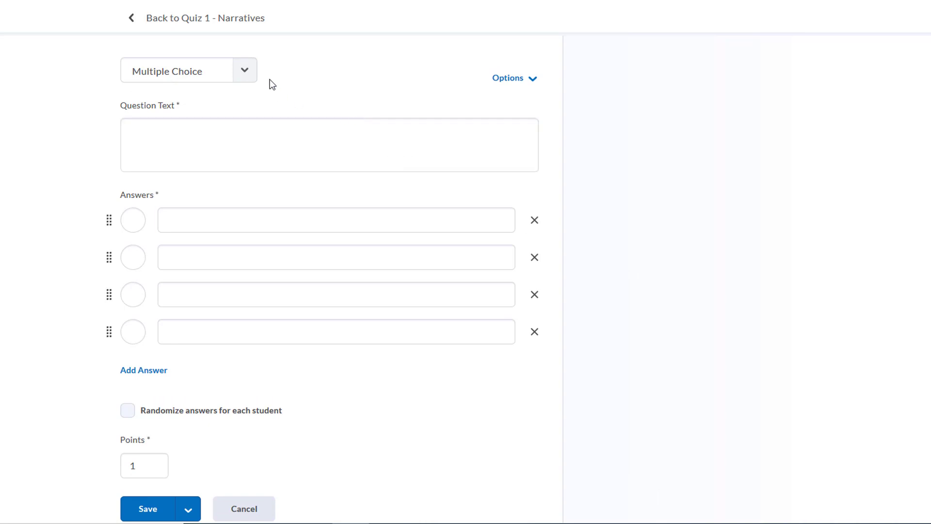
pyautogui.click(245, 73)
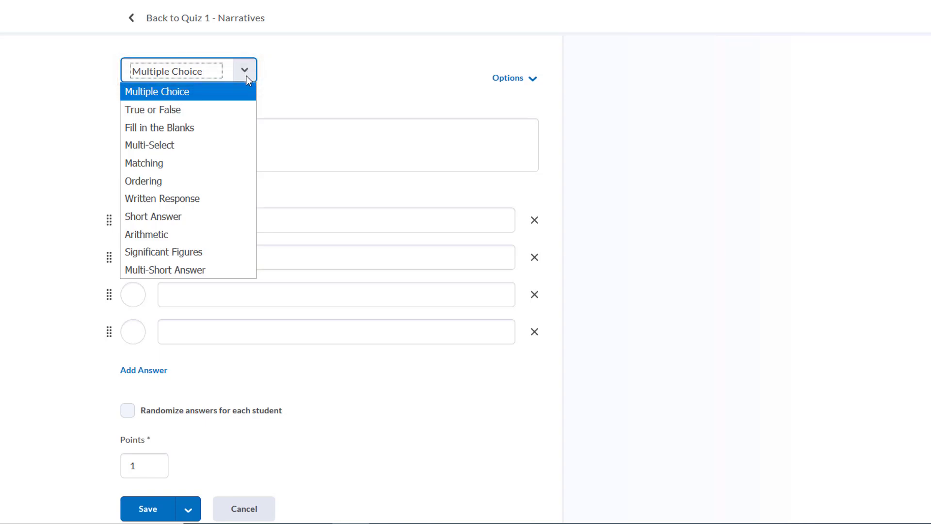
pyautogui.click(252, 109)
# Enter "Dogs have 4 legs." as the question text, mark True as the correct answer, and save the question.
pyautogui.click(262, 131)
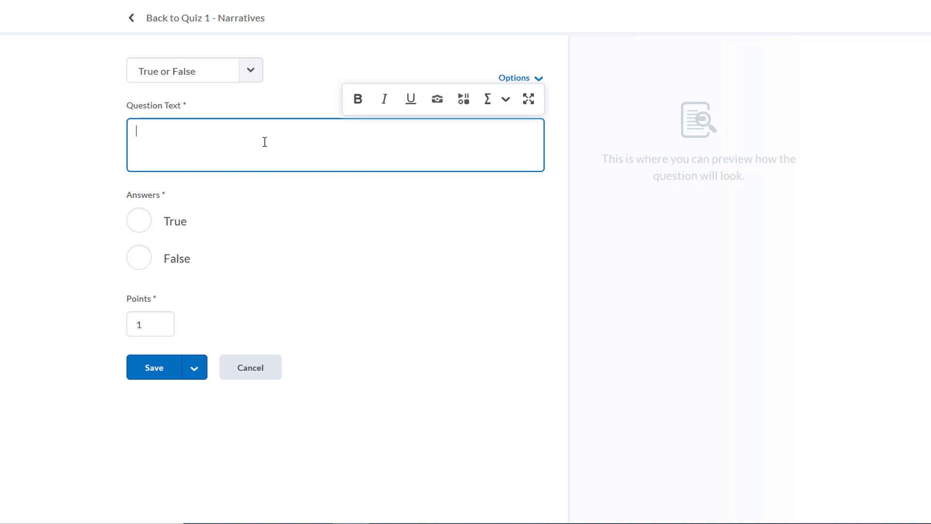
pyautogui.write('Dogs have')
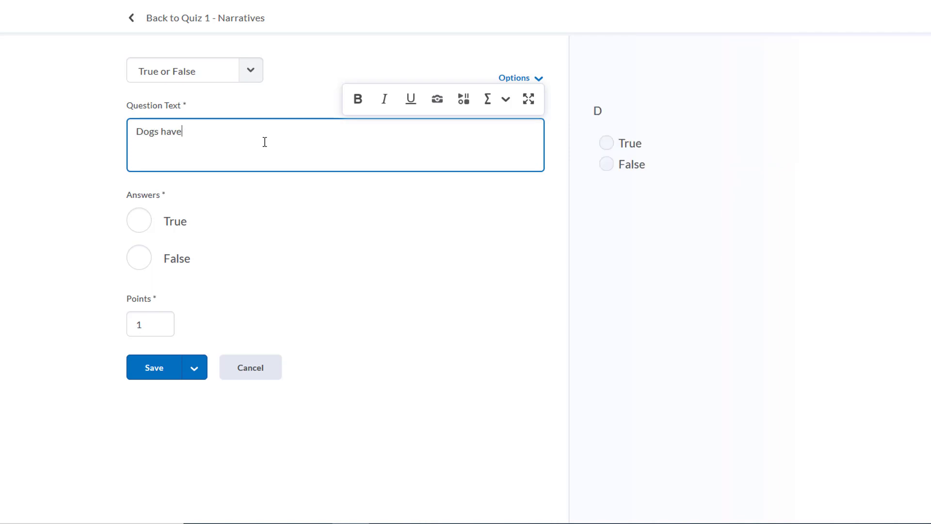
pyautogui.write(' 4 legs.')
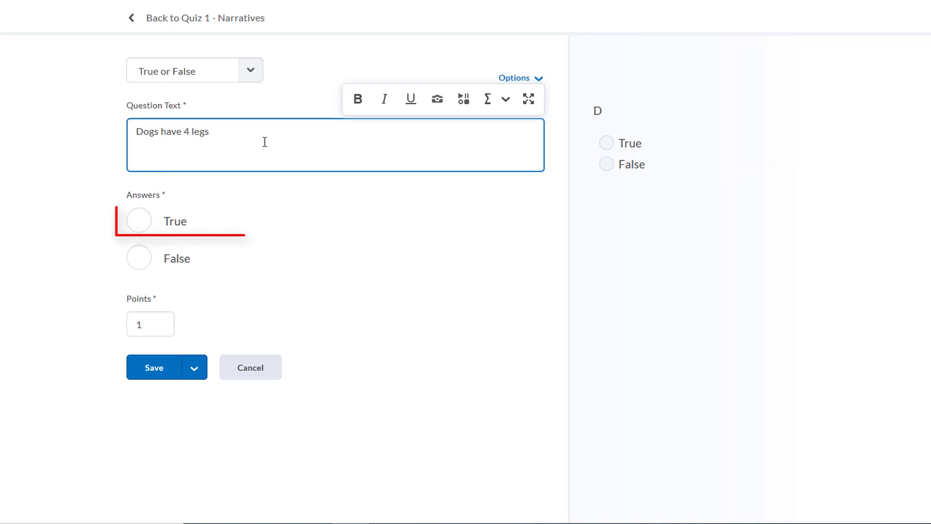
pyautogui.click(146, 231)
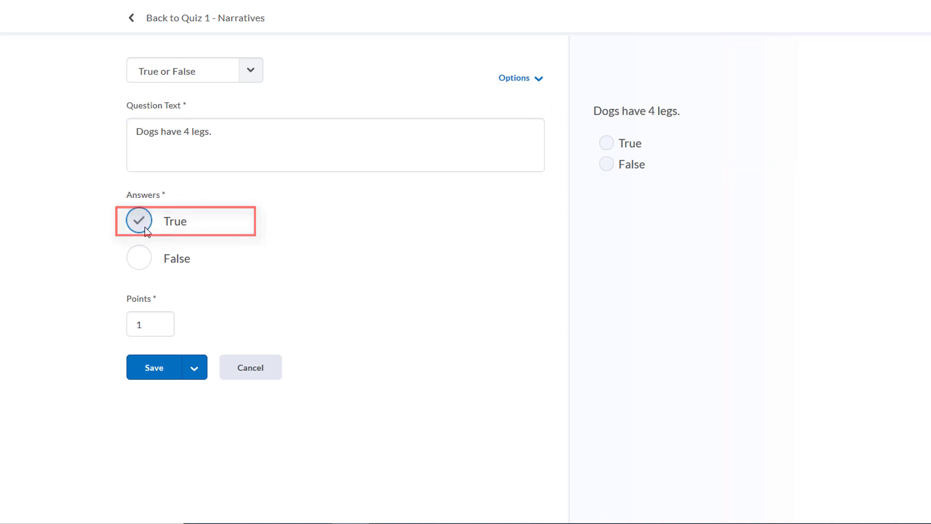
pyautogui.click(166, 320)
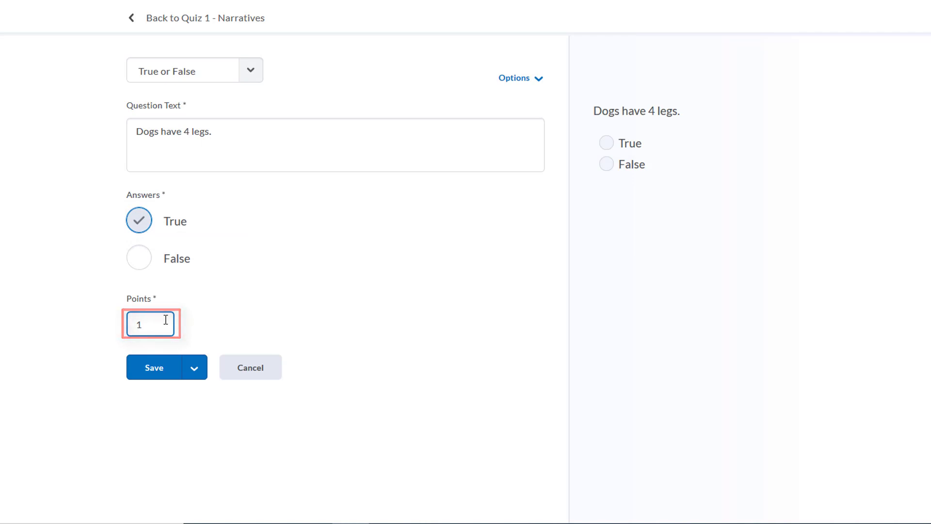
pyautogui.click(165, 375)
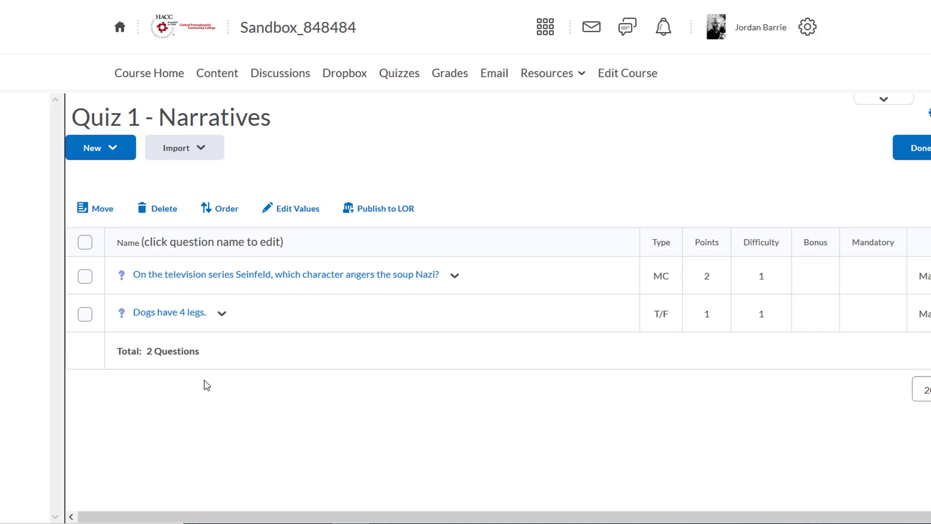
# Preview how the Seinfeld multiple choice question appears when taken and graded, and return to the question list.
pyautogui.click(456, 276)
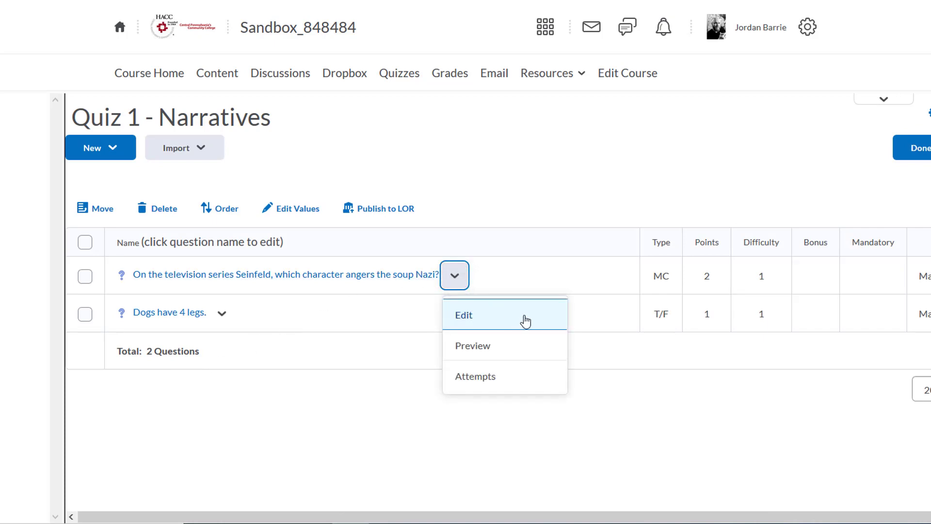
pyautogui.click(552, 354)
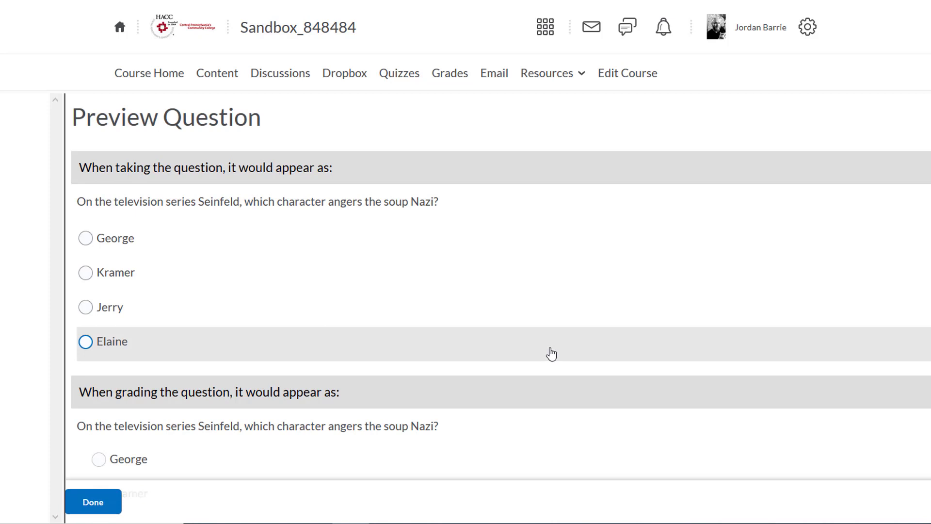
pyautogui.scroll(-6, 552, 354)
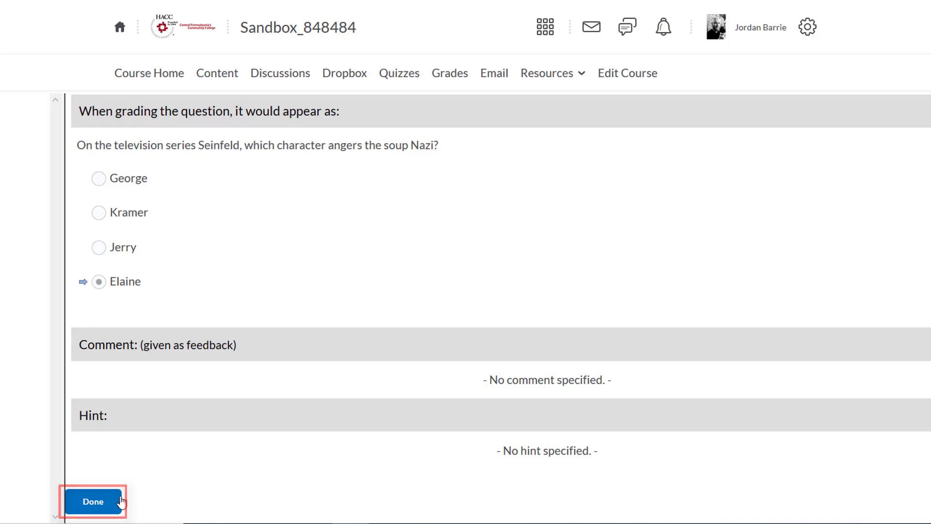
pyautogui.click(112, 501)
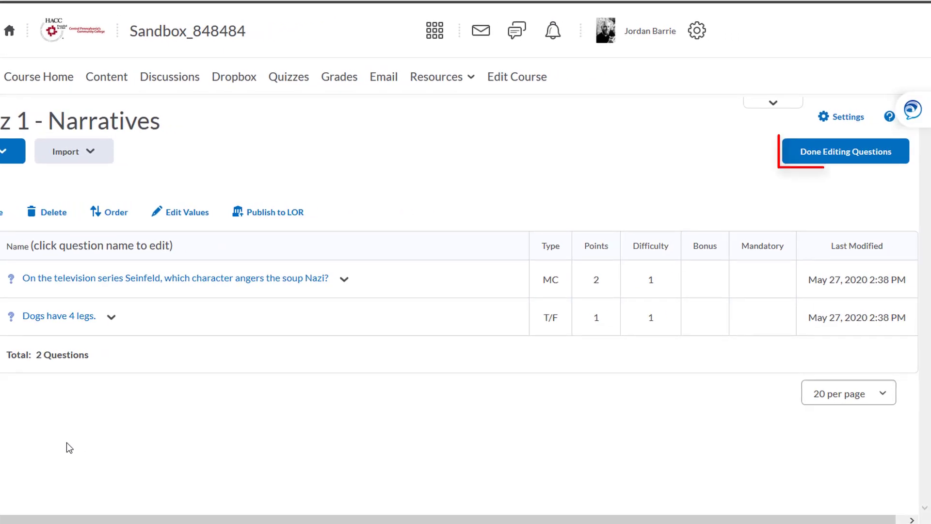
# Finish editing the questions, set the quiz to 1 question per page, and shuffle questions at the quiz level.
pyautogui.click(834, 166)
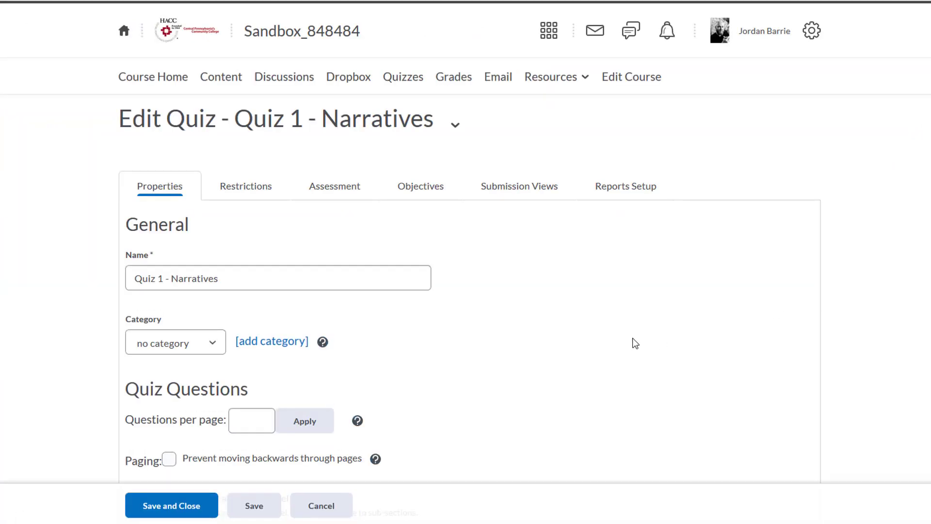
pyautogui.scroll(-4, 636, 344)
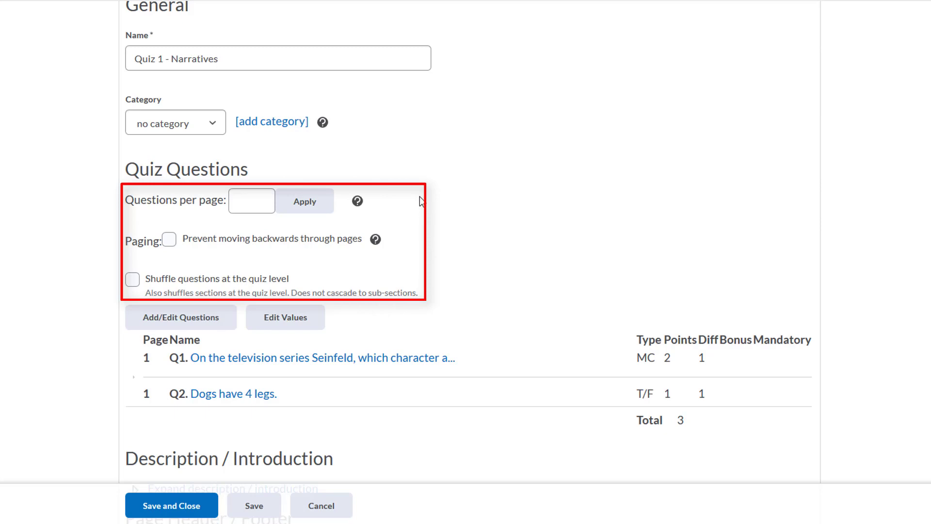
pyautogui.click(245, 208)
pyautogui.write('1')
pyautogui.click(171, 240)
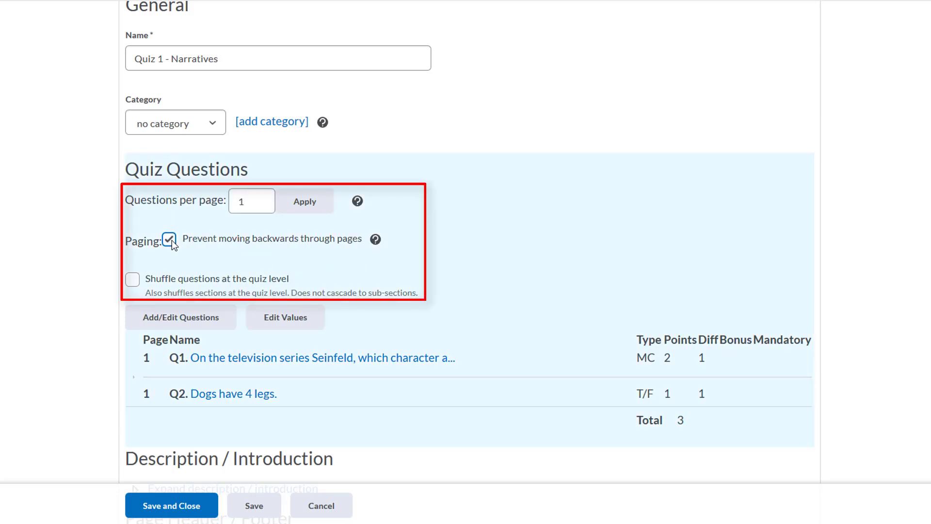
pyautogui.click(134, 280)
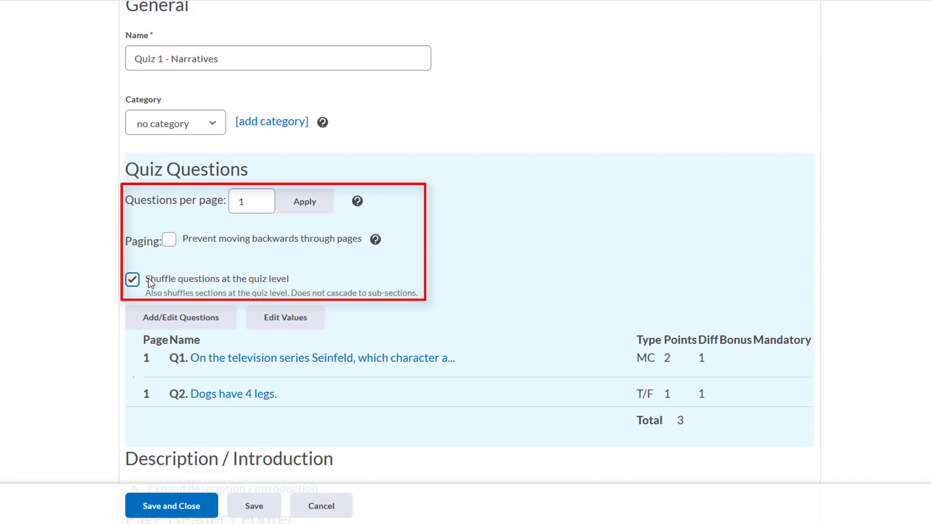
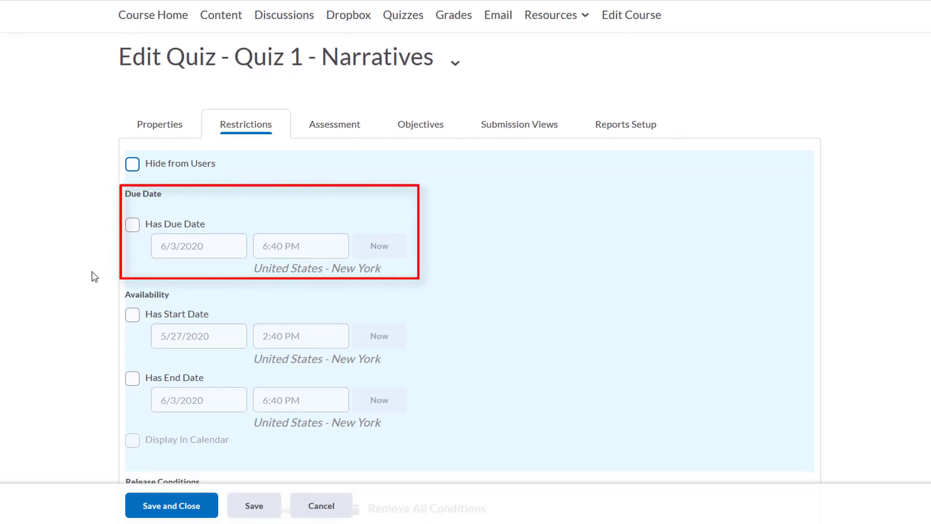
# Give the quiz a due date of 5/27/2020 in its restrictions.
pyautogui.click(137, 228)
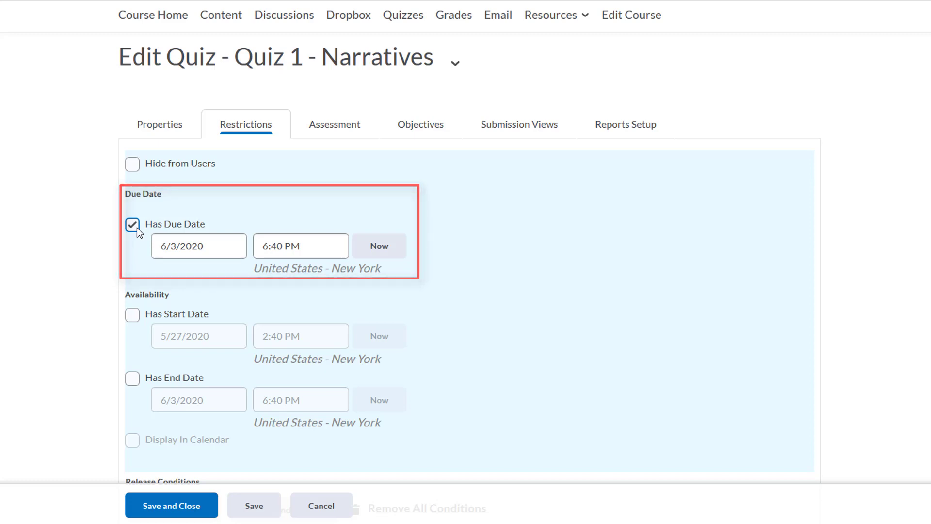
pyautogui.click(209, 246)
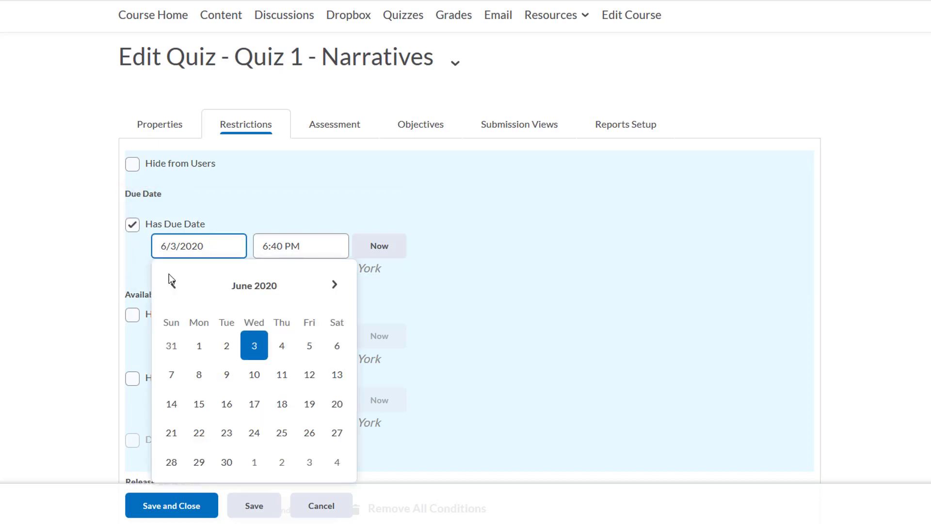
pyautogui.click(174, 284)
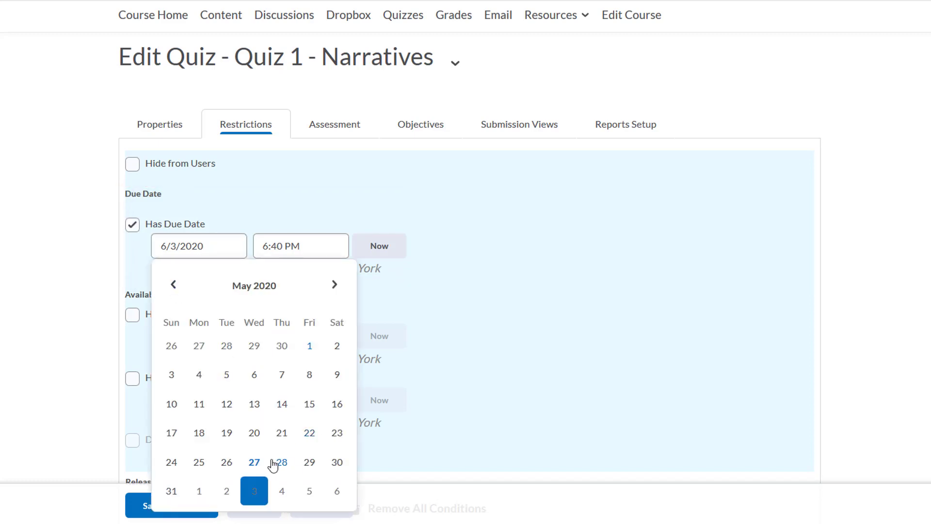
pyautogui.click(254, 463)
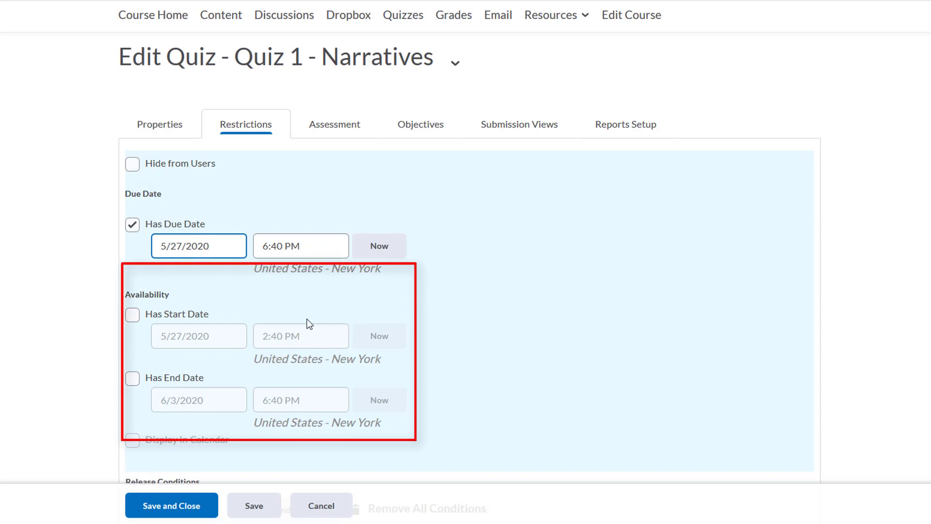
# Turn on the availability start date and set it to 5/27/2020 at the current time.
pyautogui.scroll(-1, 200, 319)
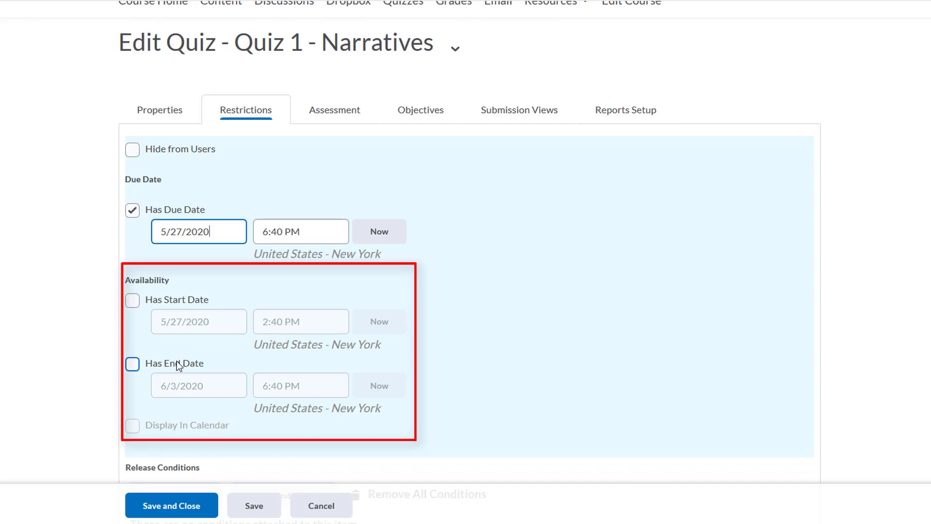
pyautogui.click(202, 300)
pyautogui.click(226, 320)
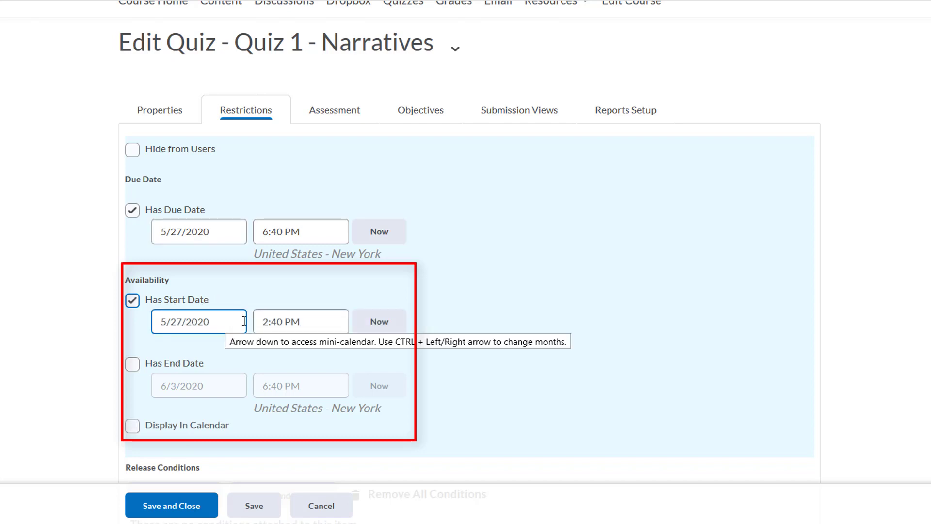
pyautogui.click(240, 321)
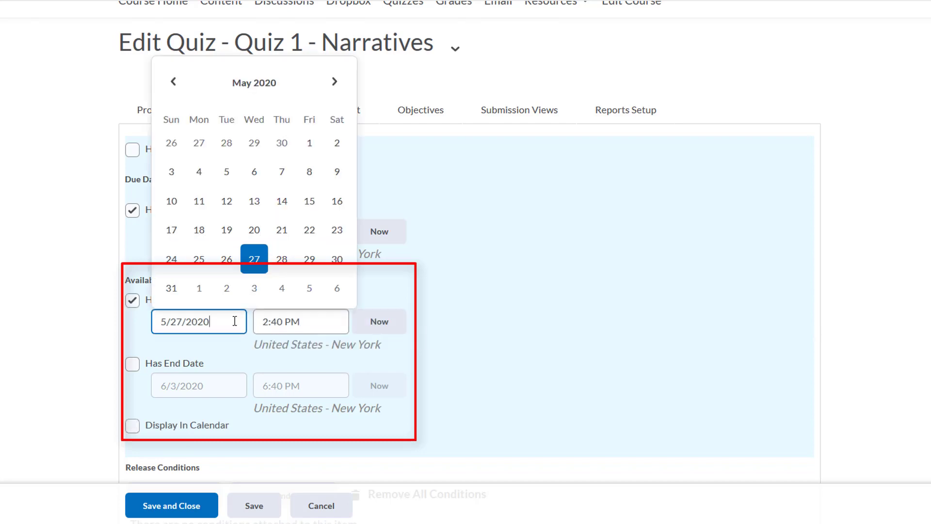
pyautogui.click(252, 261)
pyautogui.click(357, 318)
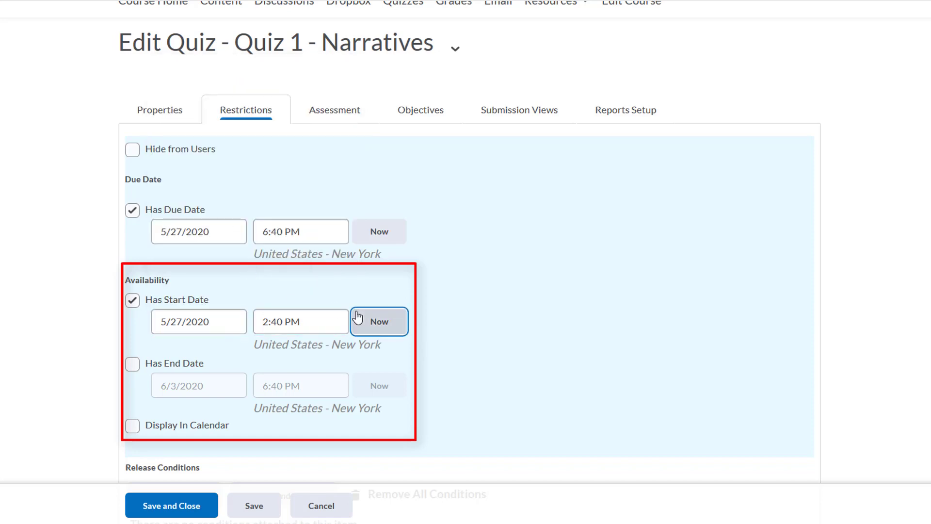
# Turn the availability end date on and off again, and enable displaying the quiz in the calendar.
pyautogui.click(191, 365)
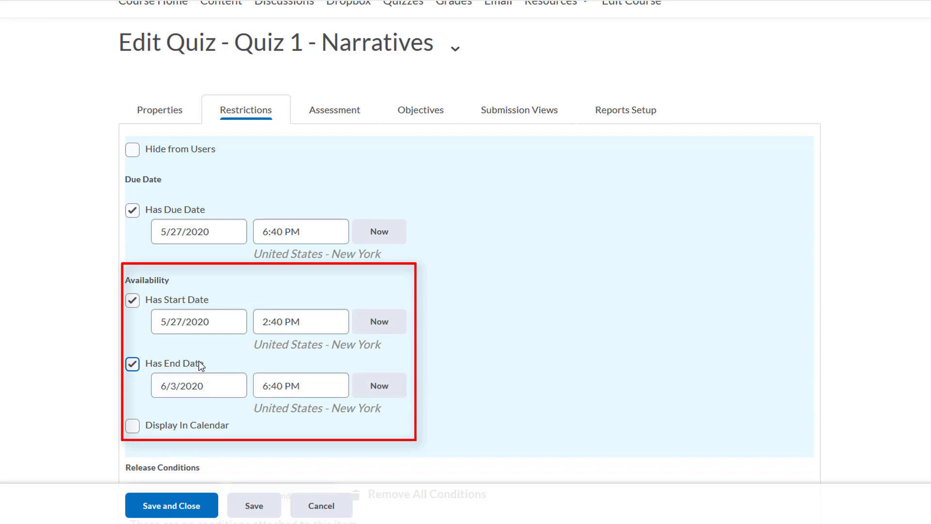
pyautogui.click(199, 363)
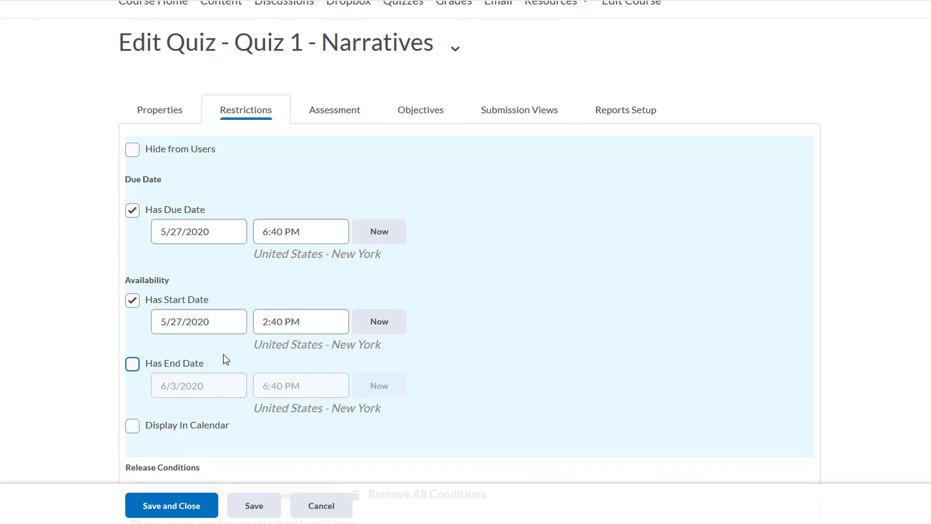
pyautogui.click(132, 426)
# Switch the quiz timing to an enforced time limit and set the limit to 60 minutes.
pyautogui.scroll(-6, 549, 419)
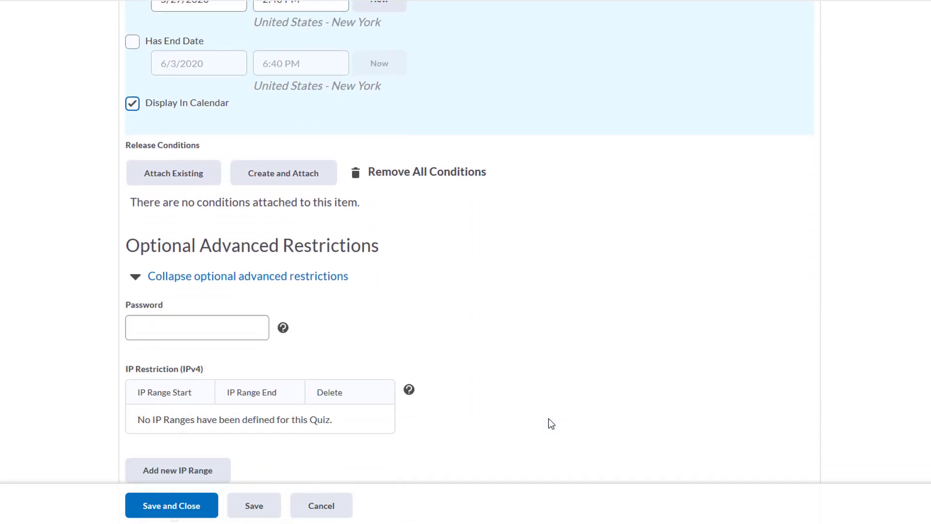
pyautogui.scroll(-7, 549, 420)
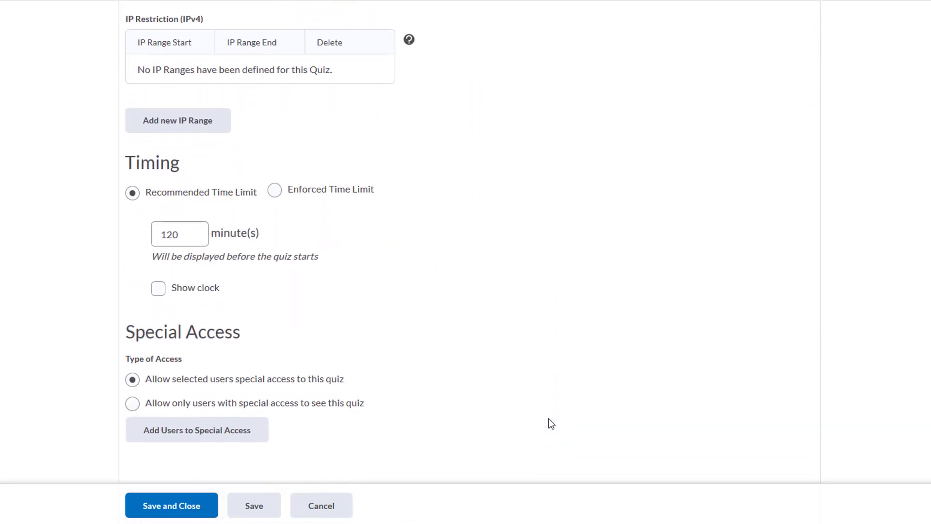
pyautogui.scroll(-1, 551, 424)
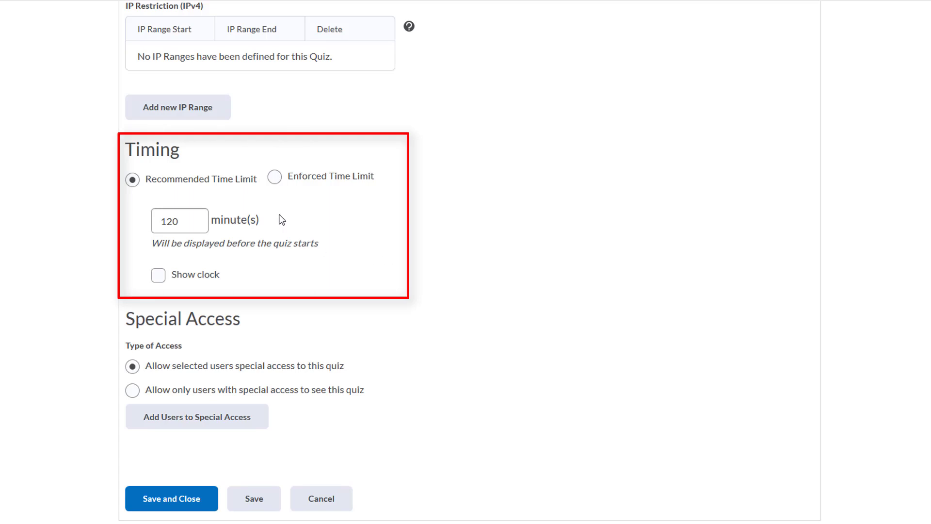
pyautogui.click(193, 215)
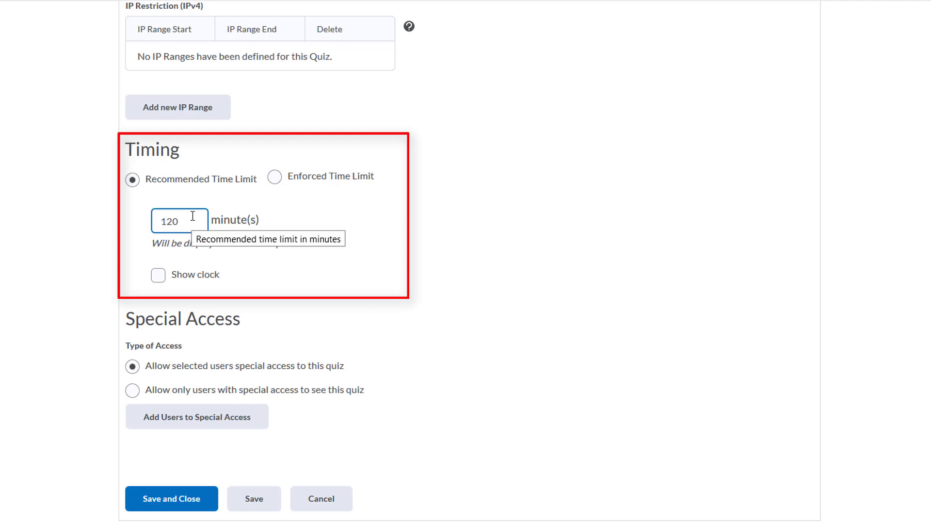
pyautogui.click(288, 212)
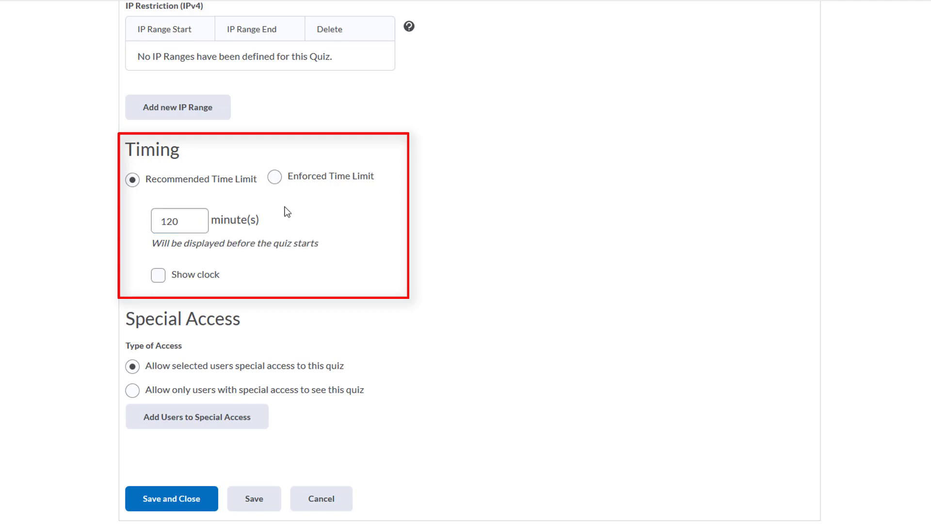
pyautogui.click(277, 179)
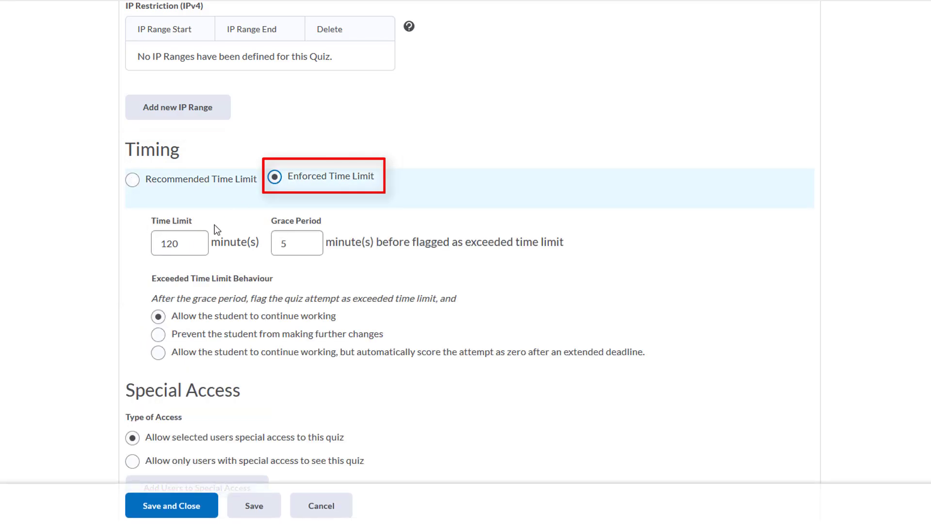
pyautogui.doubleClick(195, 250)
pyautogui.write('60')
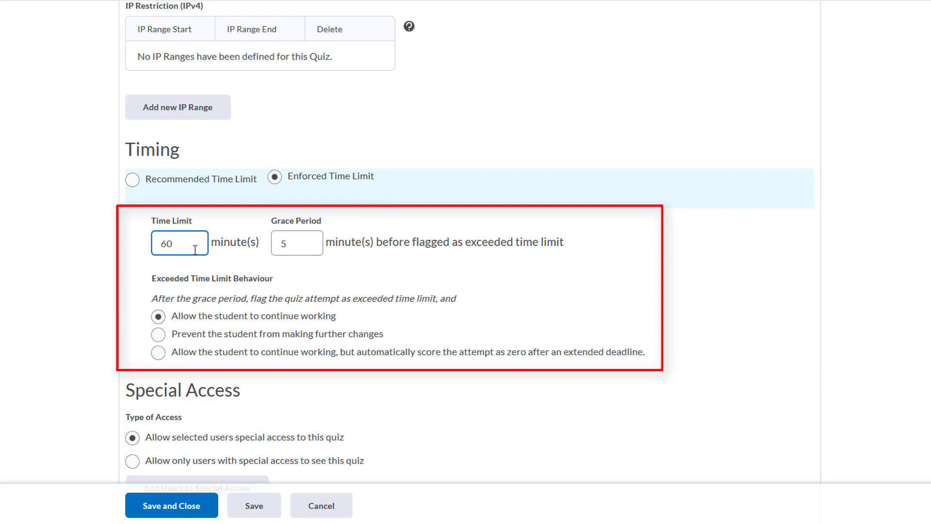
# Set the exceeded time limit behaviour to prevent the student from making further changes.
pyautogui.click(314, 241)
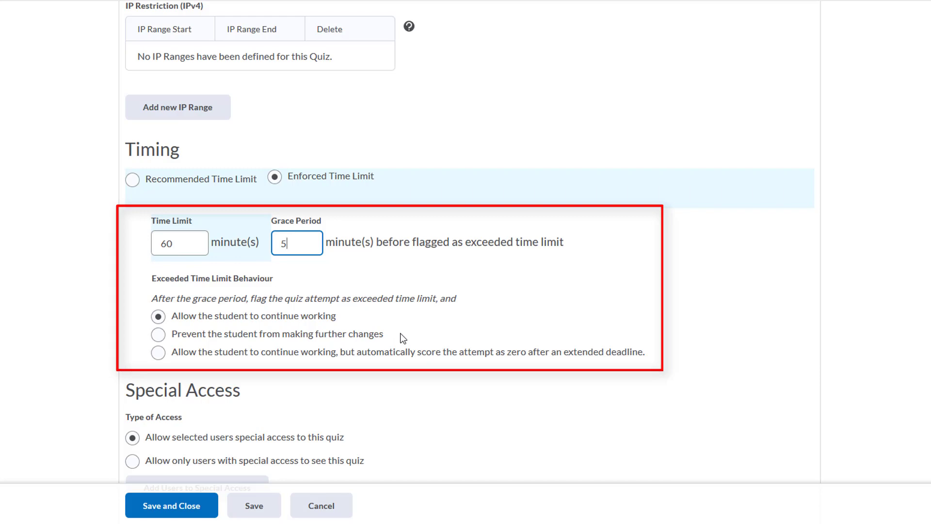
pyautogui.click(379, 334)
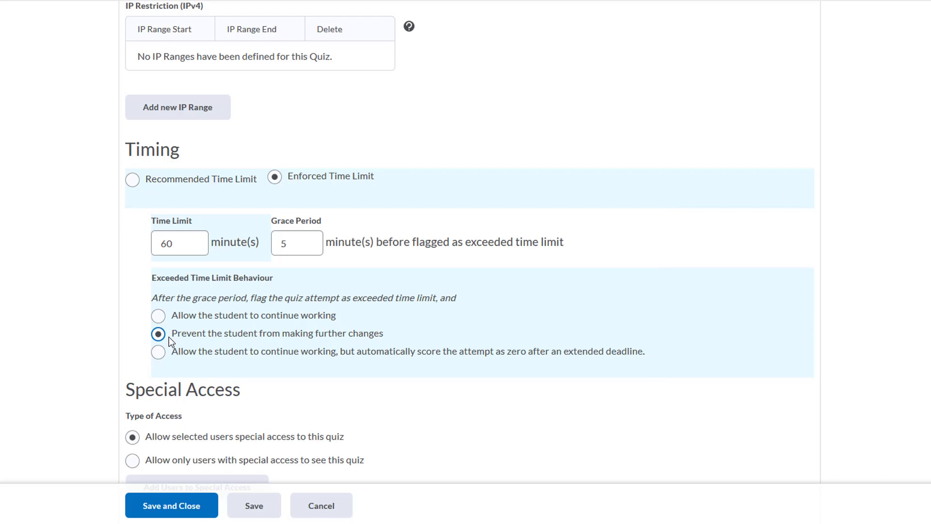
pyautogui.scroll(-2, 169, 337)
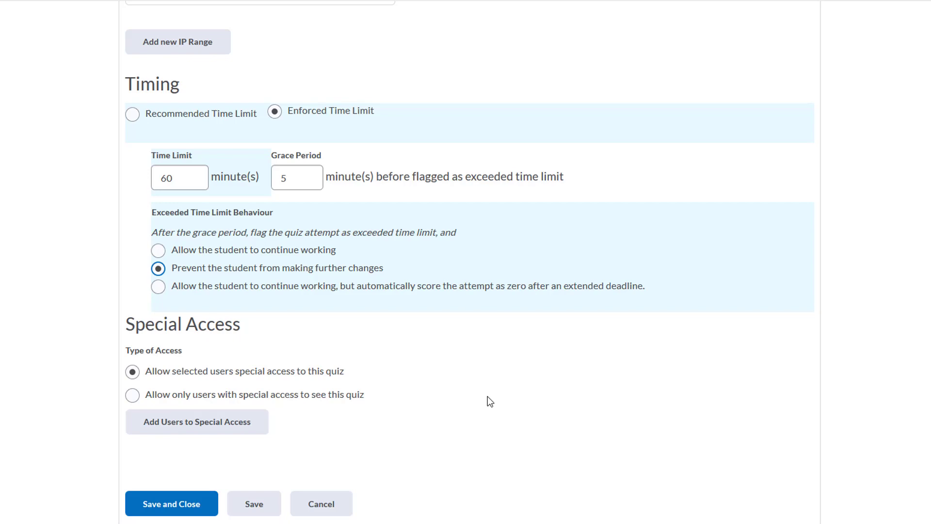
# In the quiz's assessment settings, allow attempts to be set as graded immediately upon completion.
pyautogui.scroll(15, 487, 397)
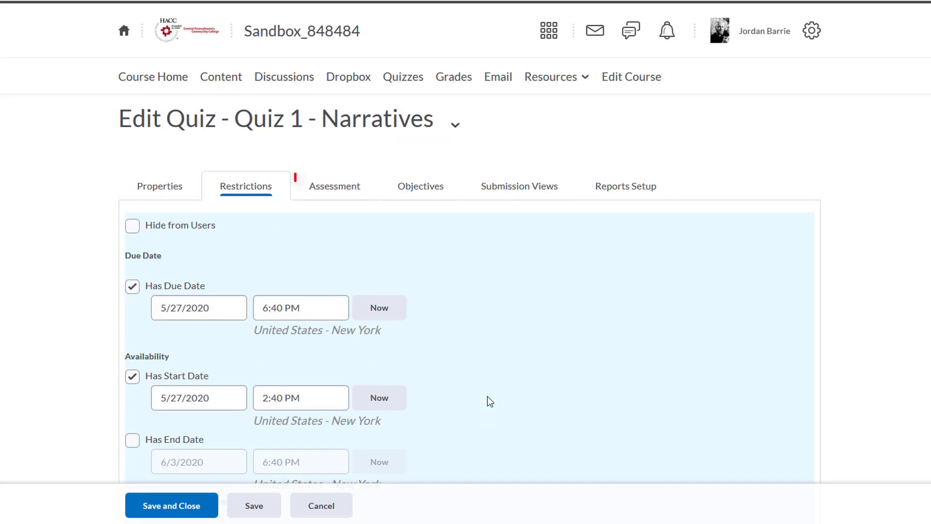
pyautogui.click(360, 193)
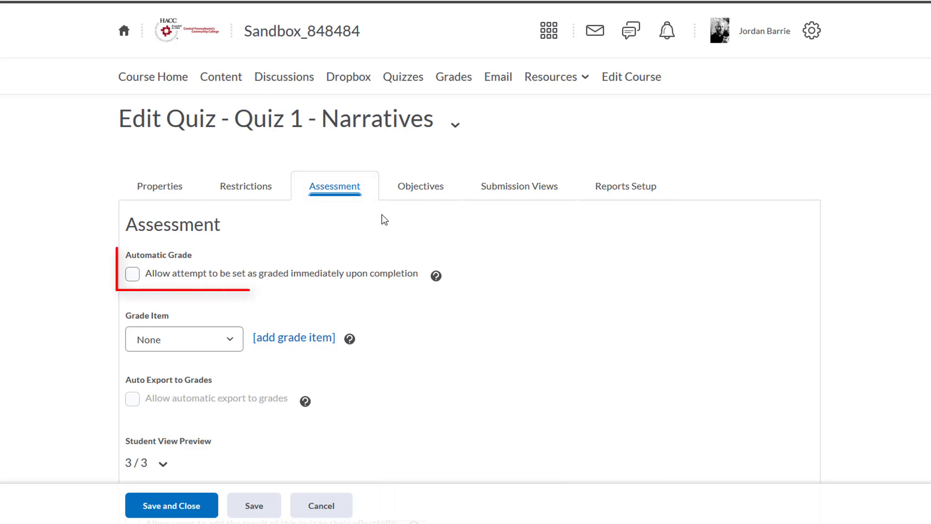
pyautogui.click(138, 281)
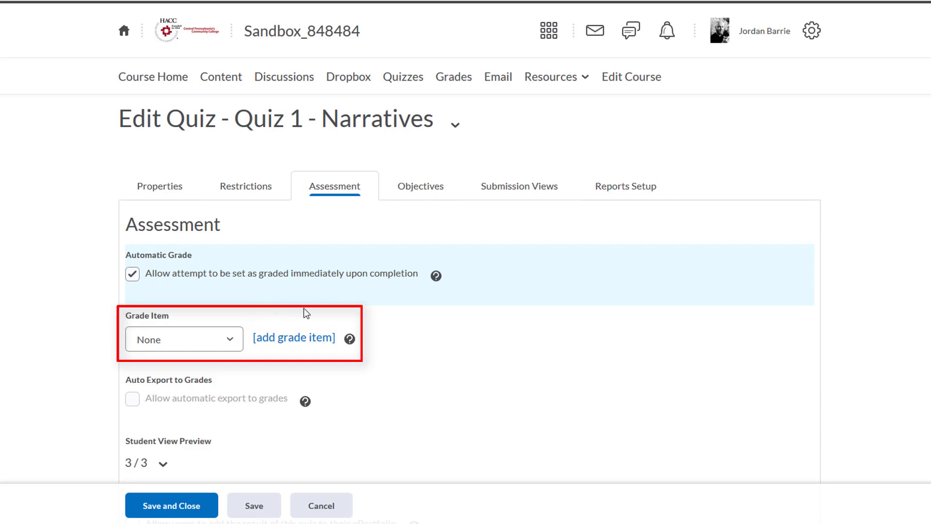
# Add a new grade item named "Quiz 1 - Narratives" with a maximum of 3 points and save it.
pyautogui.click(331, 340)
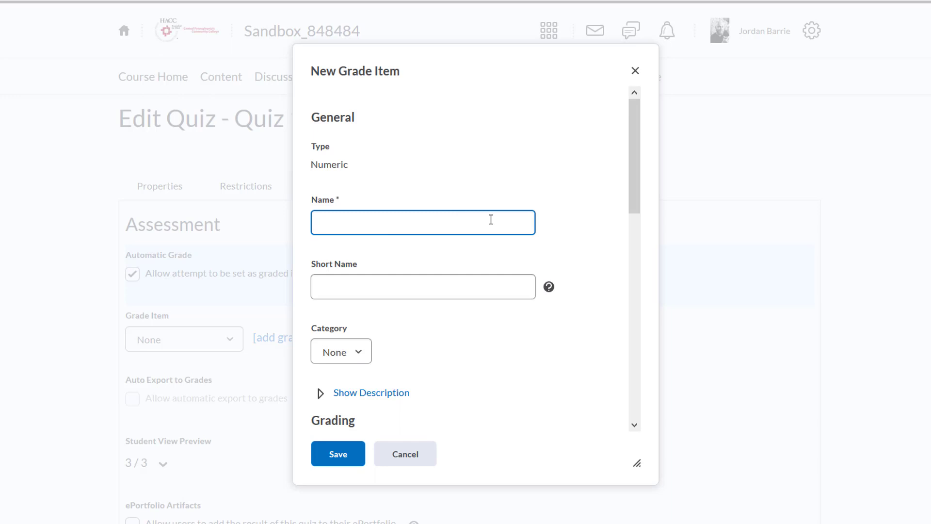
pyautogui.write('Quiz 1 - Narratives')
pyautogui.scroll(-3, 491, 220)
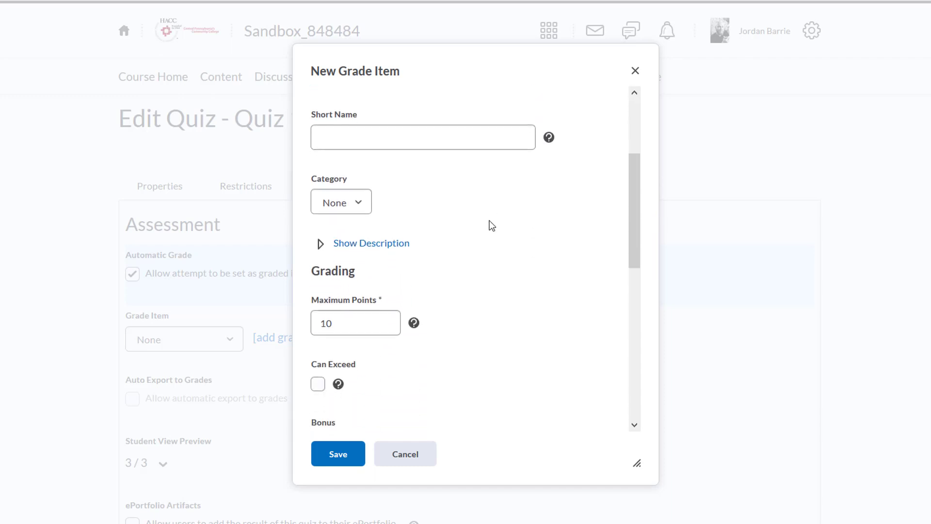
pyautogui.click(368, 319)
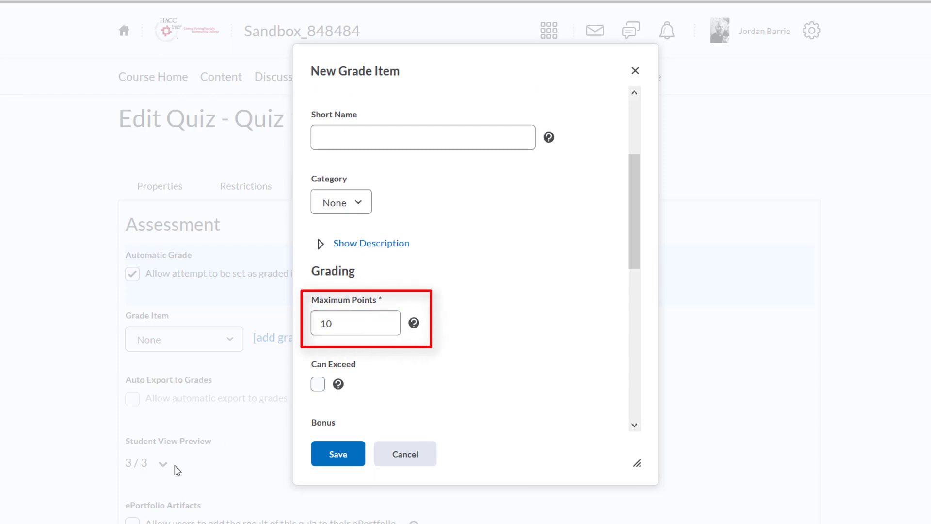
pyautogui.doubleClick(360, 319)
pyautogui.write('3')
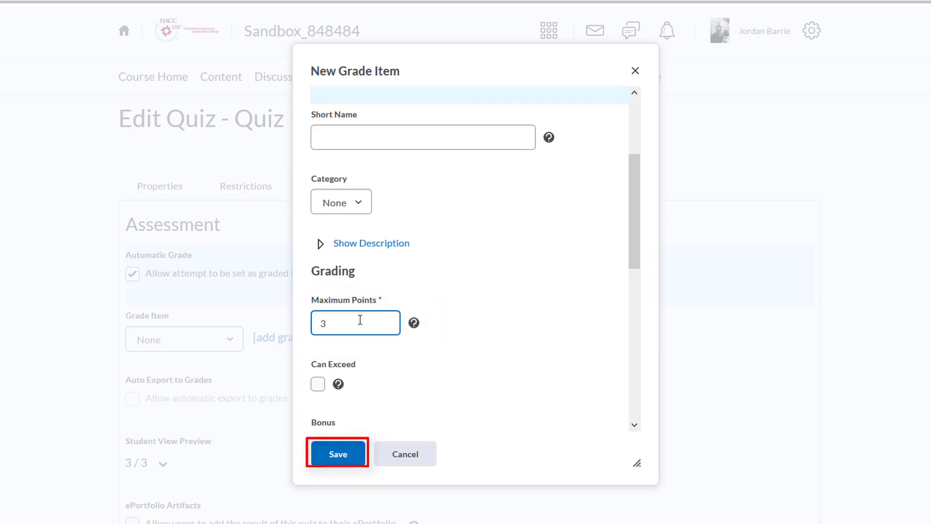
pyautogui.click(345, 452)
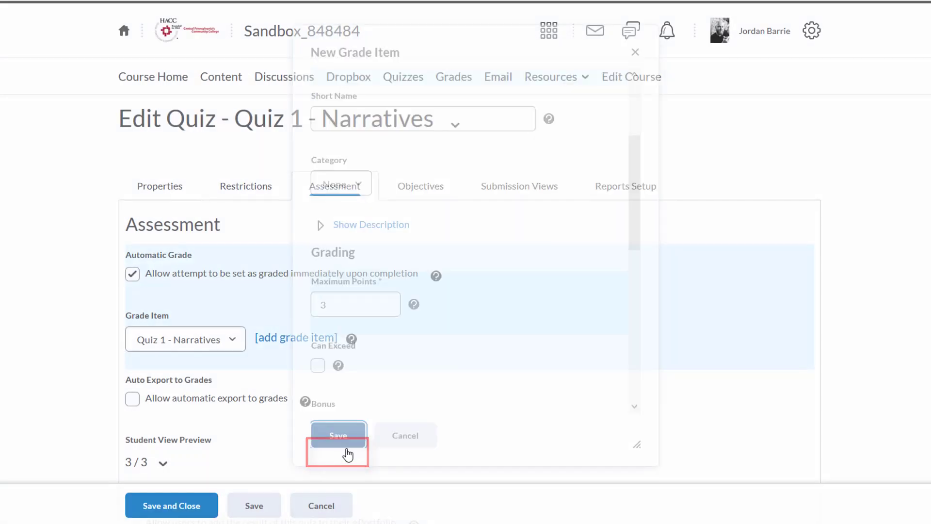
# Keep "Quiz 1 - Narratives" as the quiz's grade item and allow automatic export to grades.
pyautogui.click(238, 338)
pyautogui.click(245, 353)
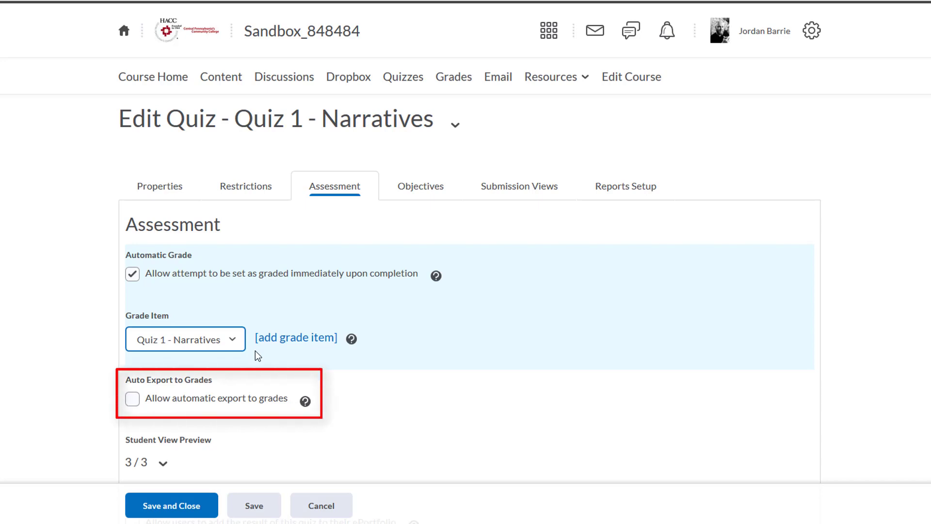
pyautogui.click(133, 399)
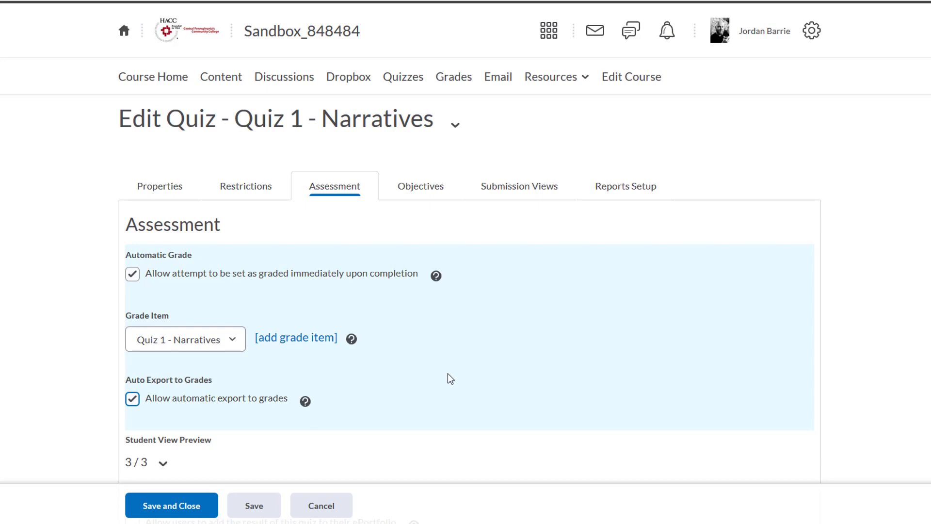
# Set the allowed attempts to 2 with the overall grade calculated as Average of all Attempts, and save the quiz.
pyautogui.scroll(-5, 448, 373)
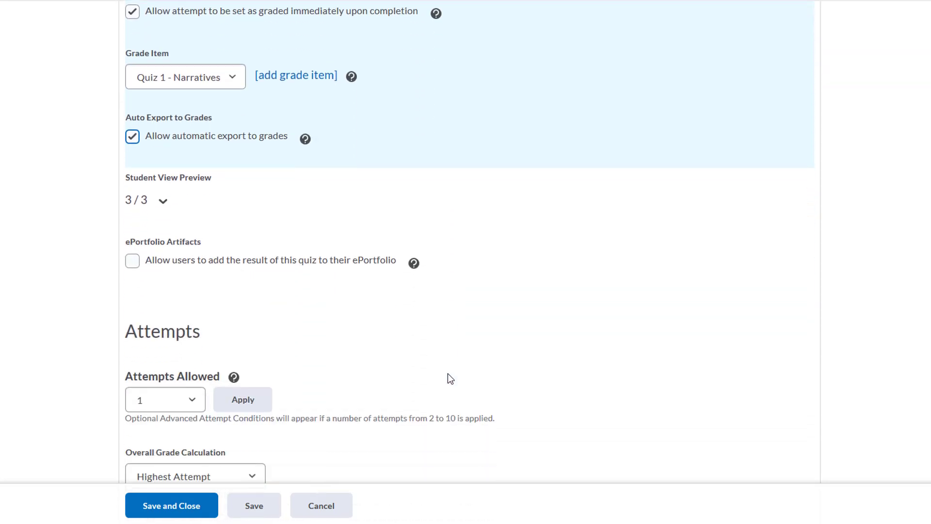
pyautogui.scroll(-1, 448, 374)
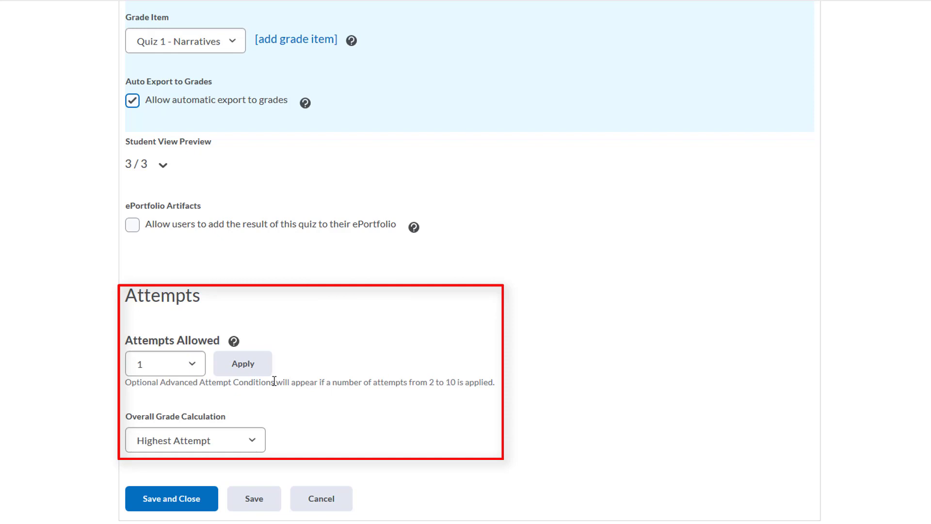
pyautogui.click(188, 367)
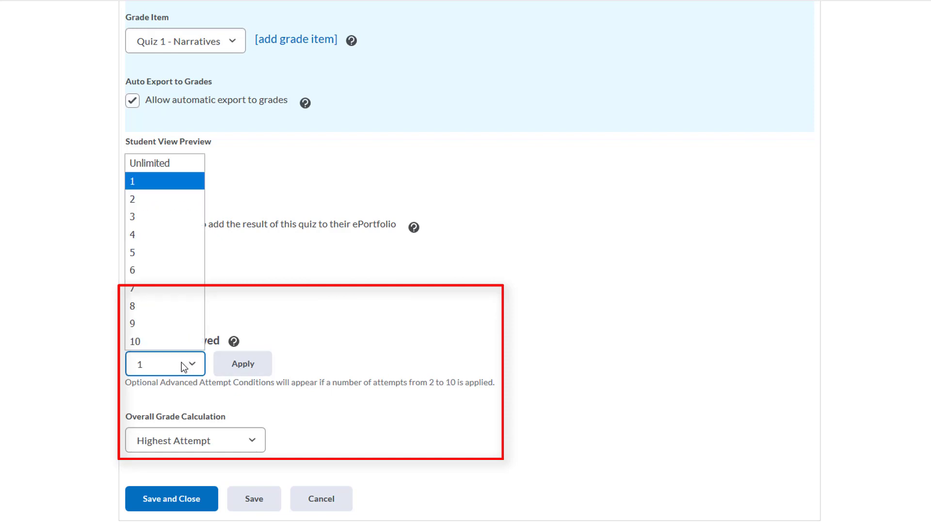
pyautogui.click(144, 199)
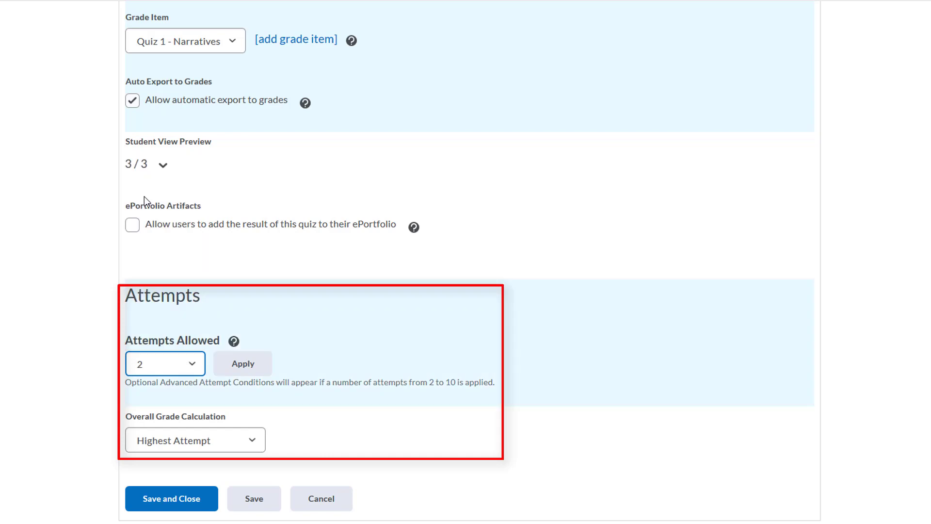
pyautogui.click(260, 435)
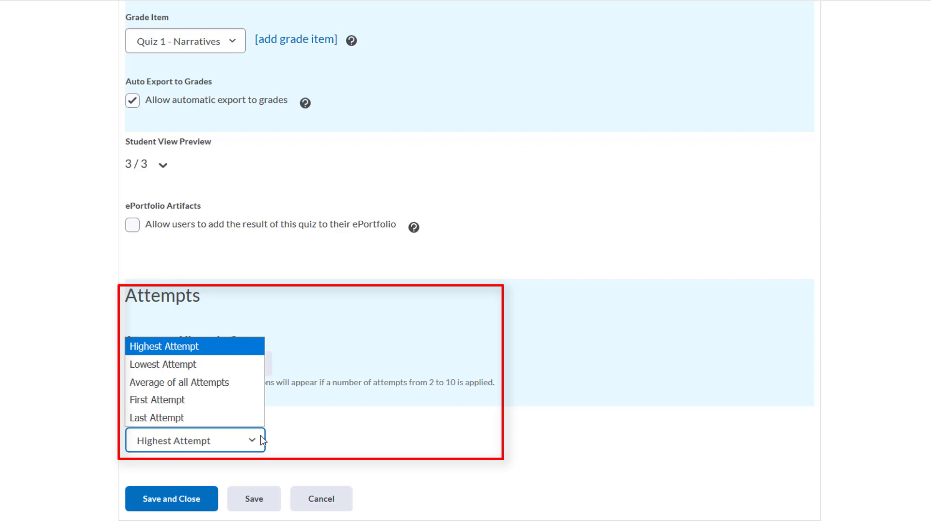
pyautogui.click(247, 387)
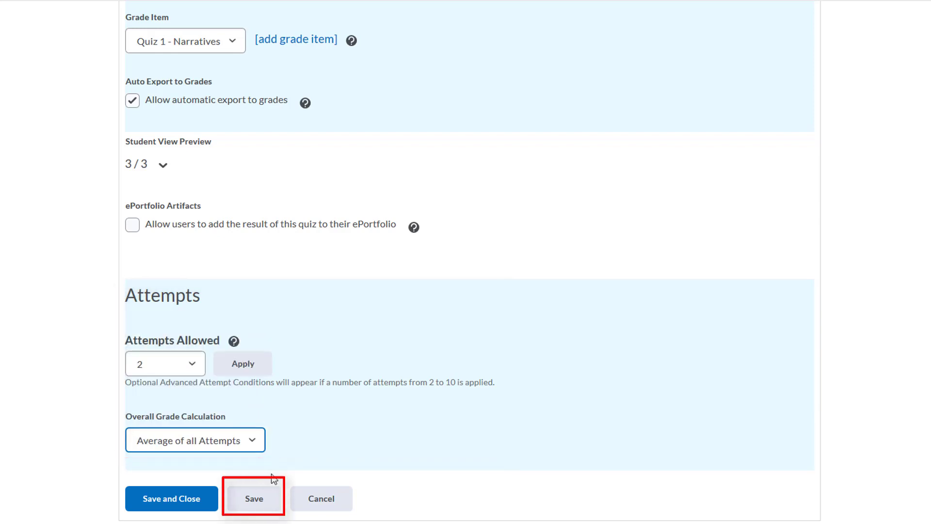
pyautogui.click(267, 496)
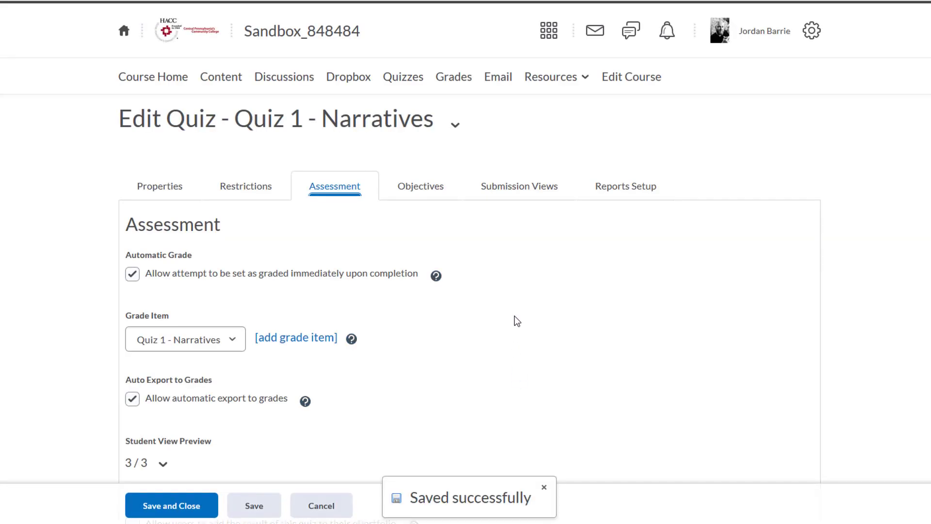
# Open the quiz's default submission view for editing and set Show Questions to Yes.
pyautogui.click(555, 199)
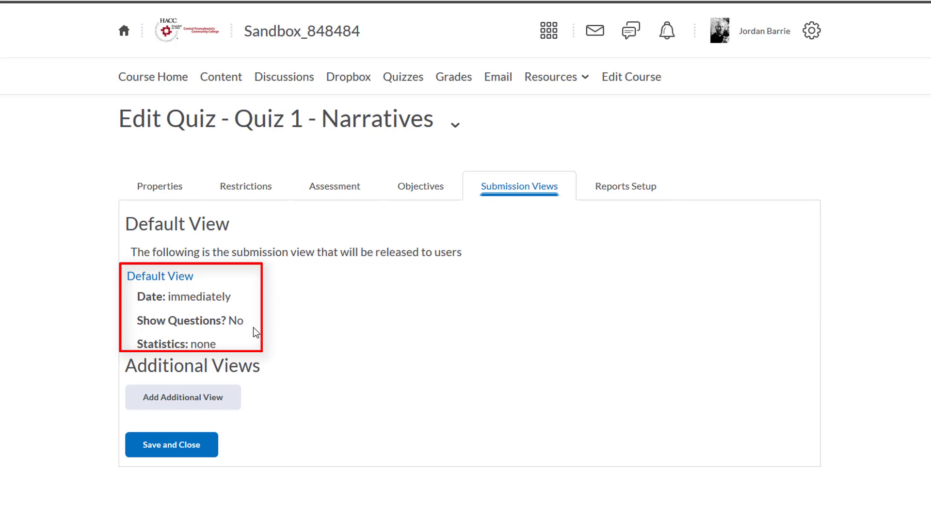
pyautogui.click(190, 281)
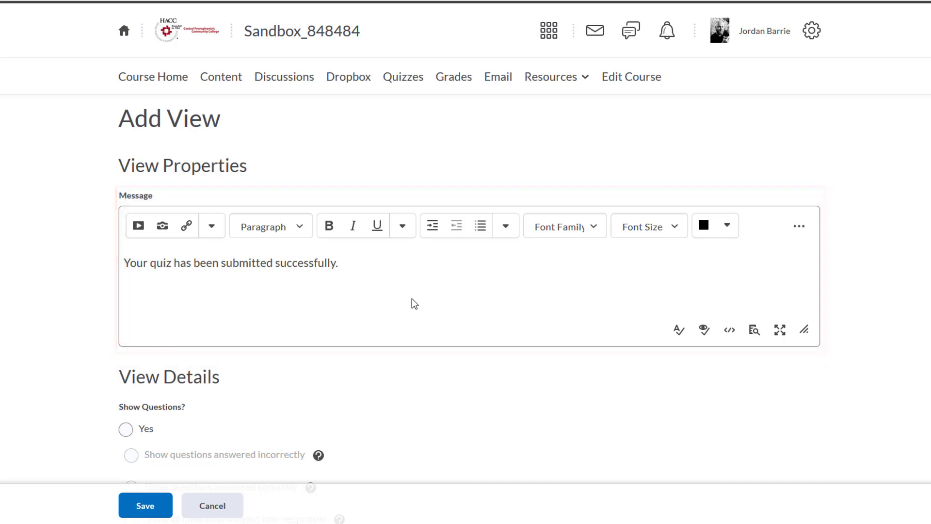
pyautogui.scroll(-2, 411, 299)
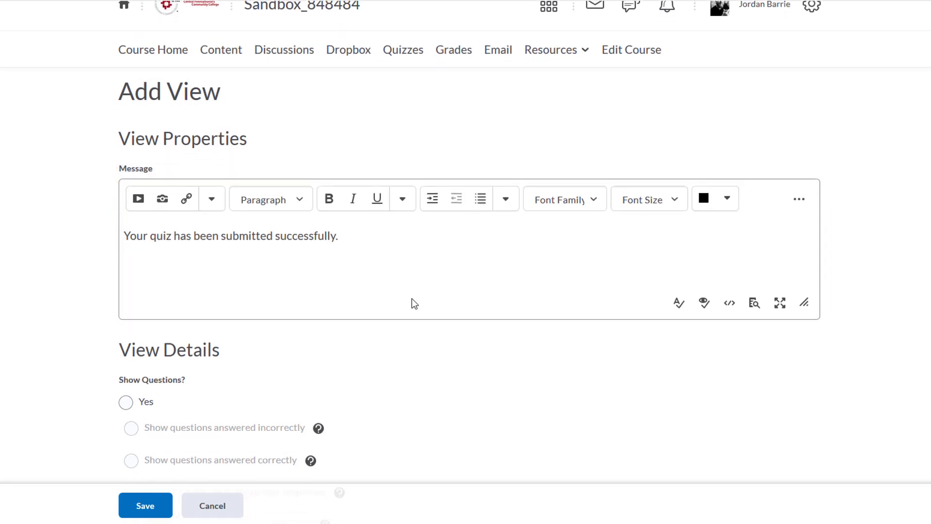
pyautogui.scroll(-3, 412, 299)
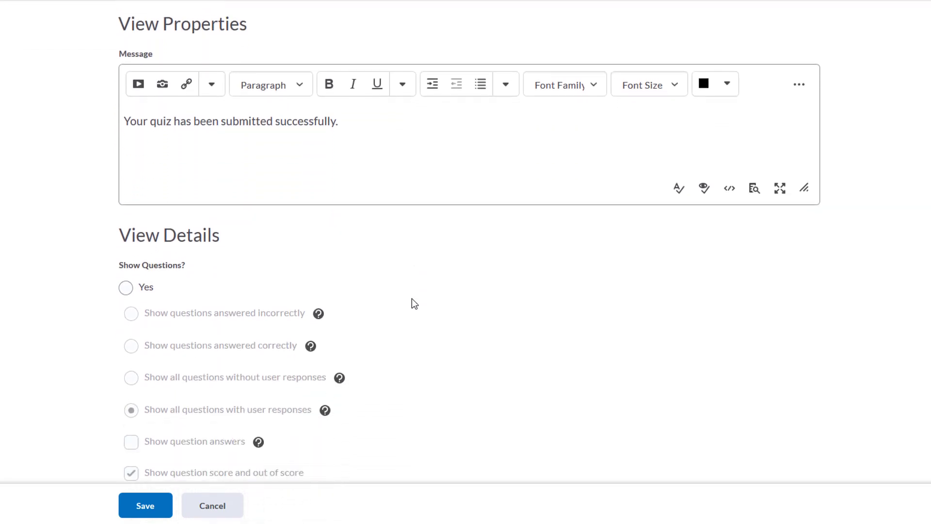
pyautogui.scroll(-1, 412, 298)
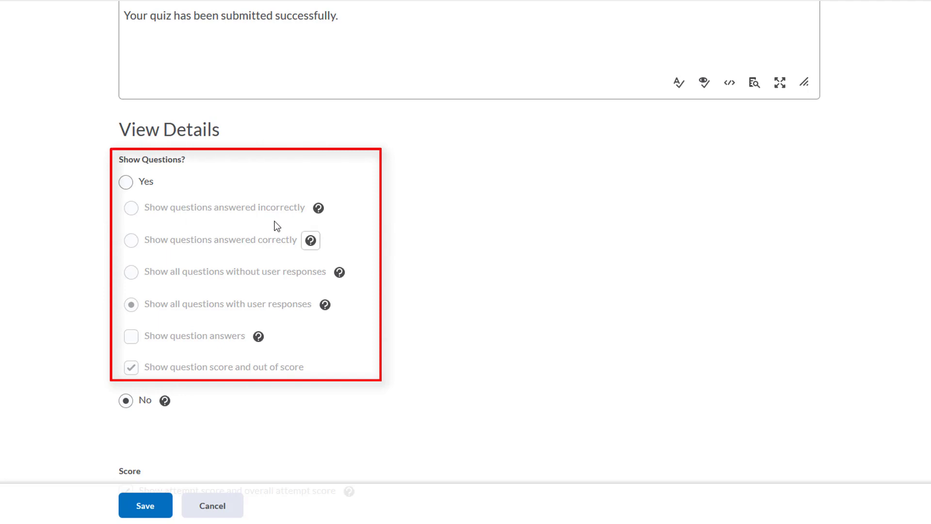
pyautogui.click(152, 184)
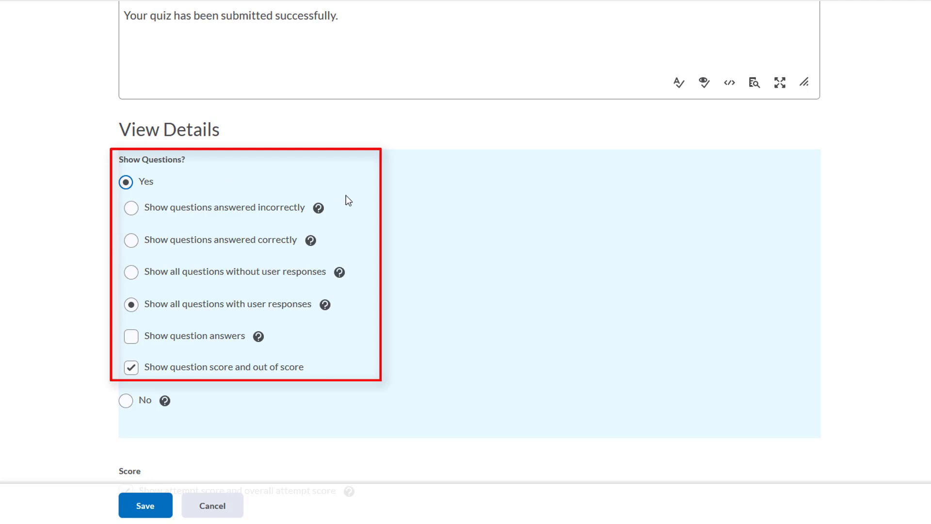
# Try the question display options, settle on showing all questions with user responses plus question answers and scores, and save the default view.
pyautogui.click(279, 208)
pyautogui.click(281, 241)
pyautogui.click(316, 274)
pyautogui.click(306, 309)
pyautogui.click(220, 336)
pyautogui.click(228, 367)
pyautogui.click(230, 367)
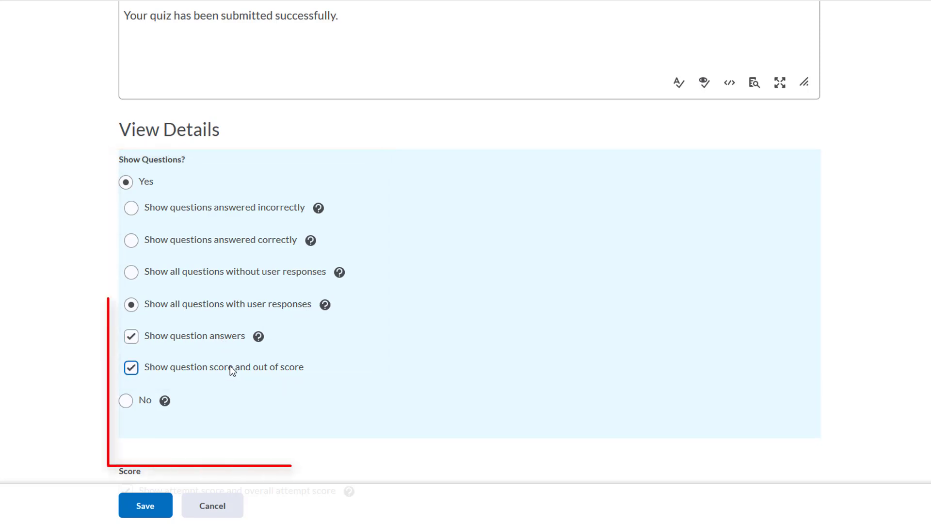
pyautogui.scroll(-3, 232, 381)
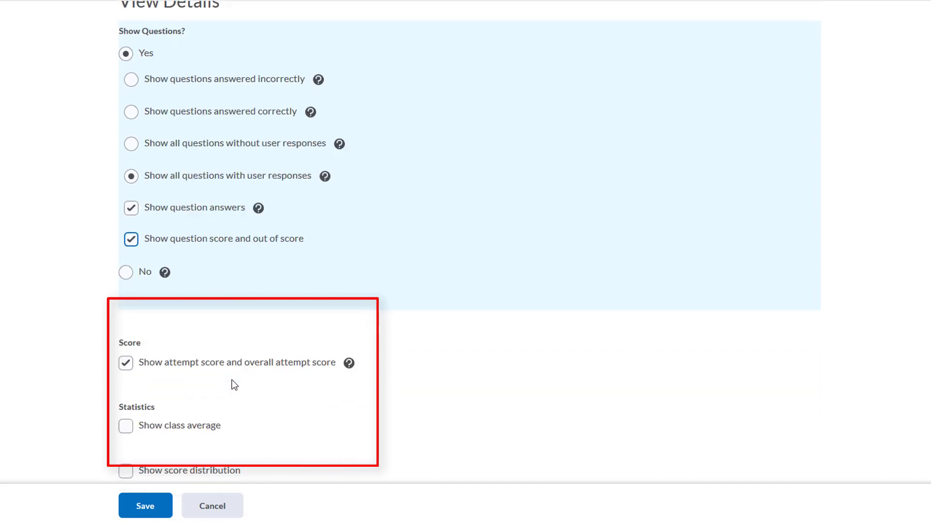
pyautogui.scroll(-1, 232, 379)
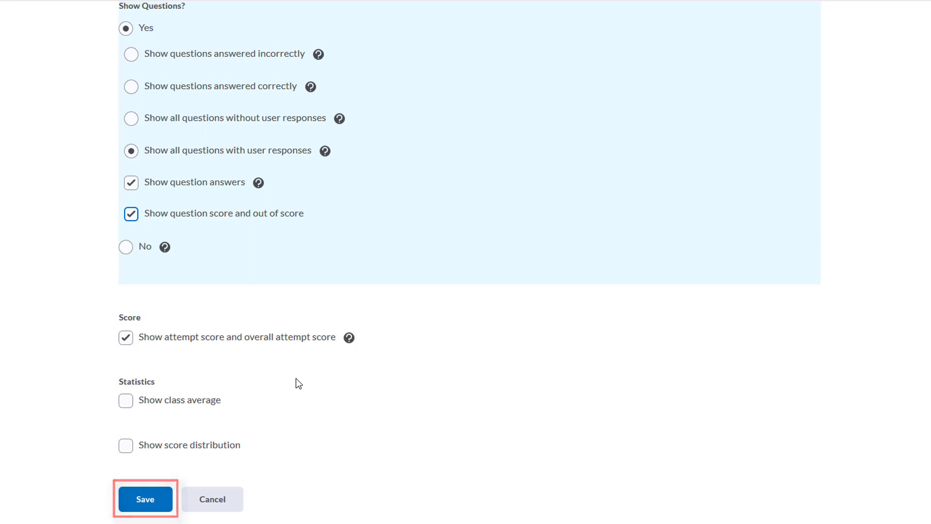
pyautogui.click(165, 497)
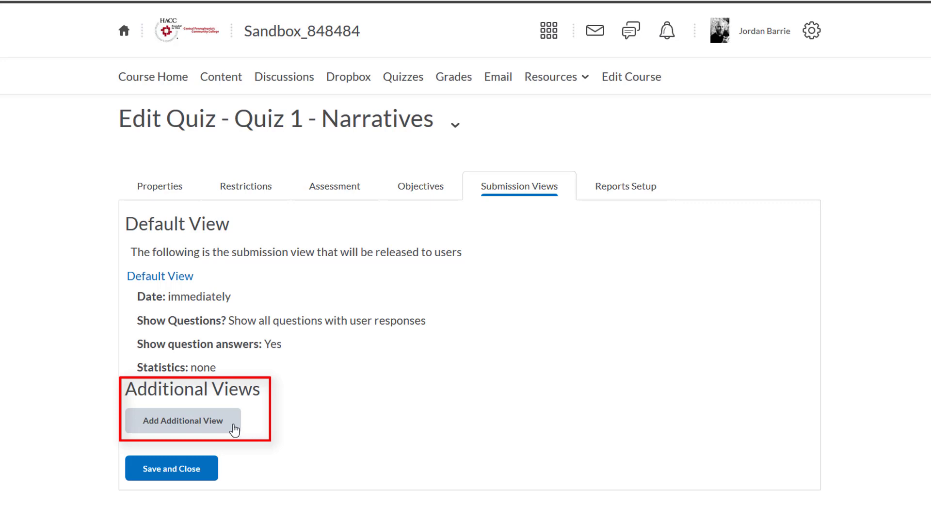
# Add an additional submission view to the quiz and name it "View 1".
pyautogui.click(235, 430)
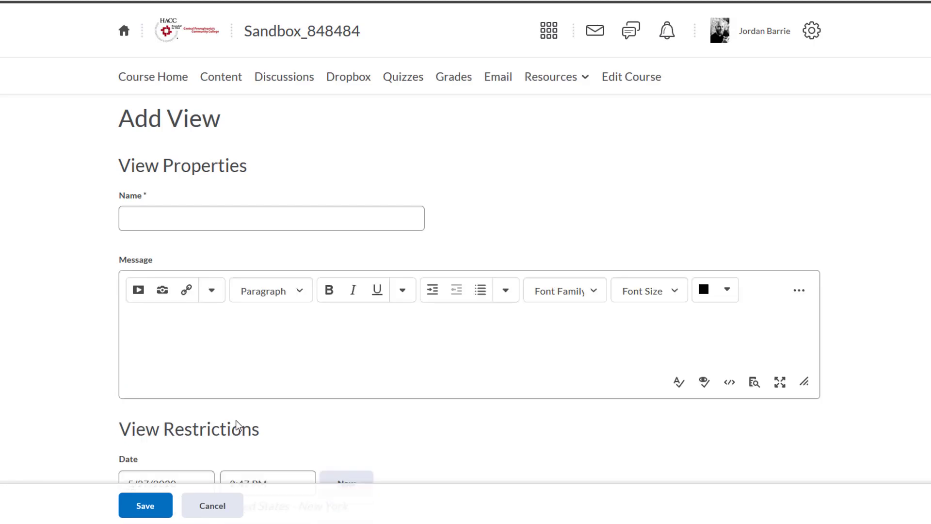
pyautogui.scroll(-1, 266, 382)
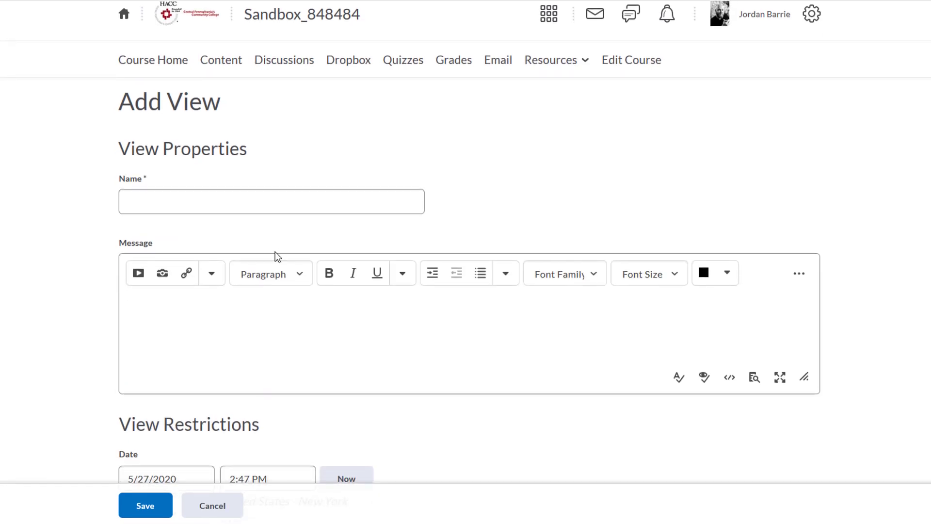
pyautogui.click(289, 208)
pyautogui.write('View 1')
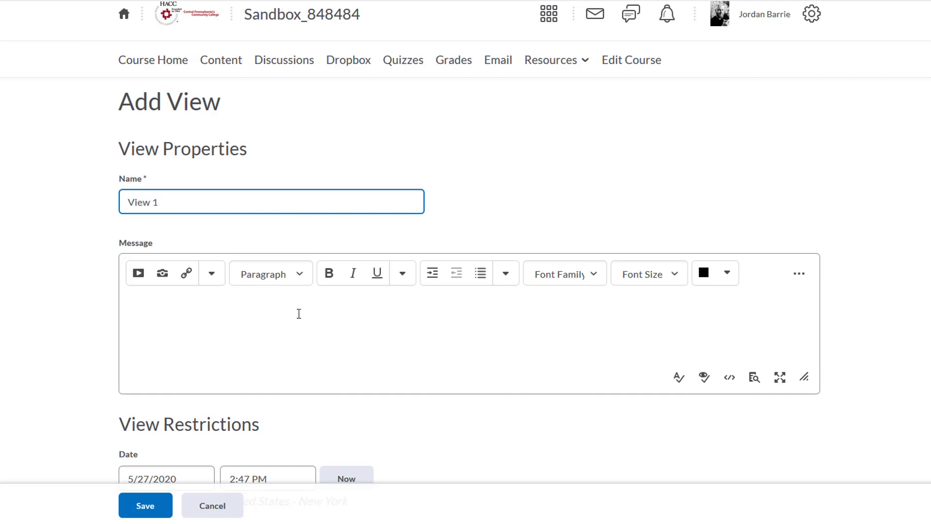
# Set the release date of View 1 to 5/30/2020 at 3:00 PM.
pyautogui.scroll(-3, 298, 313)
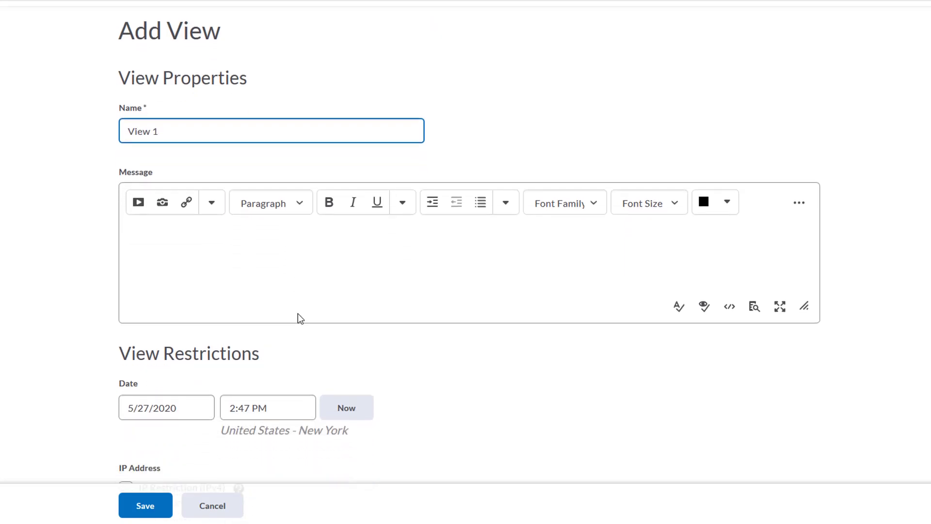
pyautogui.click(203, 368)
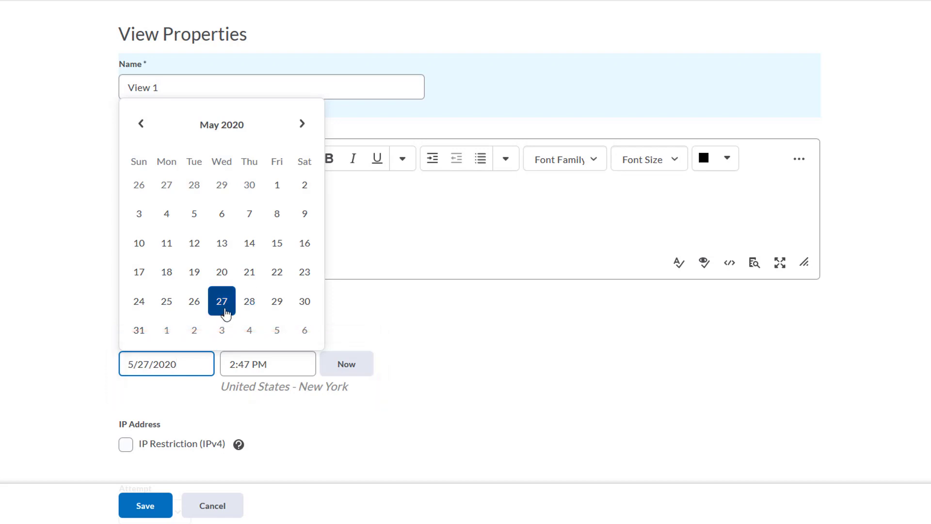
pyautogui.click(309, 310)
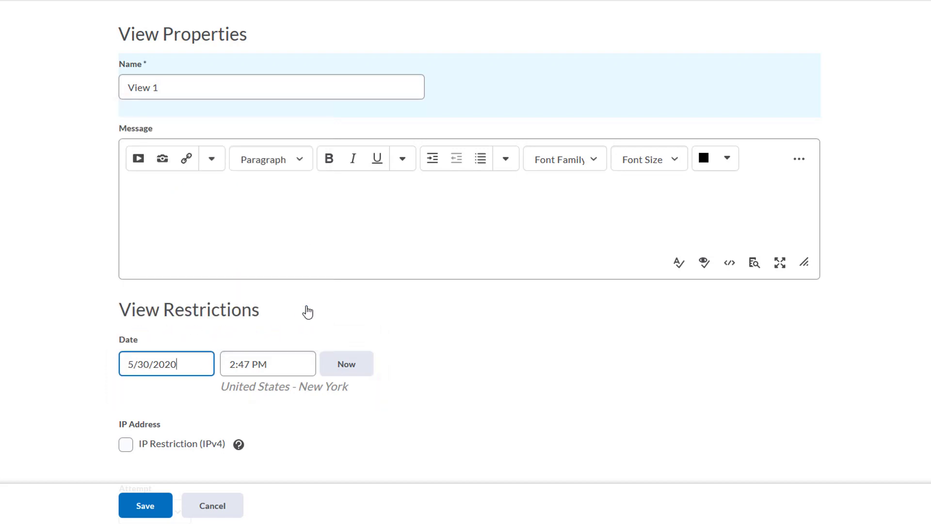
pyautogui.click(293, 363)
pyautogui.click(276, 445)
# Limit how long View 1 is available after the quiz is submitted to 15 minutes.
pyautogui.scroll(-7, 344, 418)
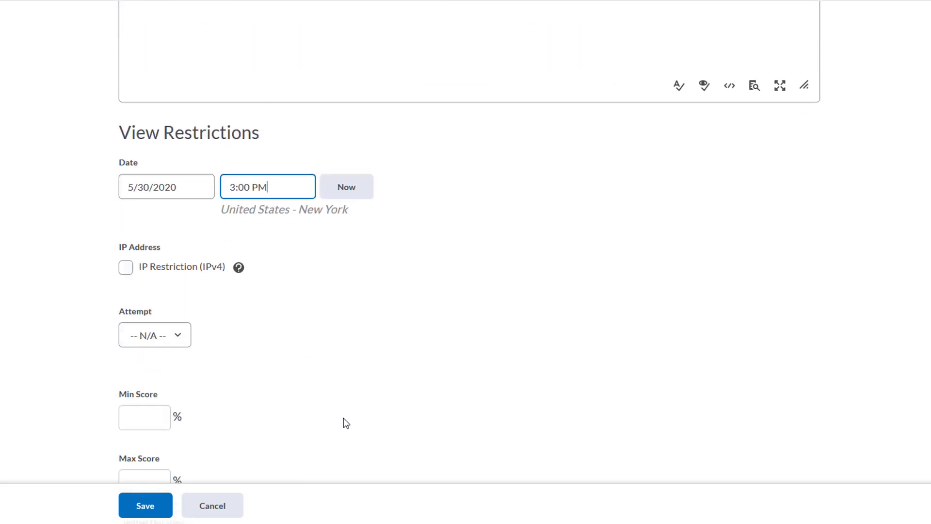
pyautogui.scroll(-1, 344, 419)
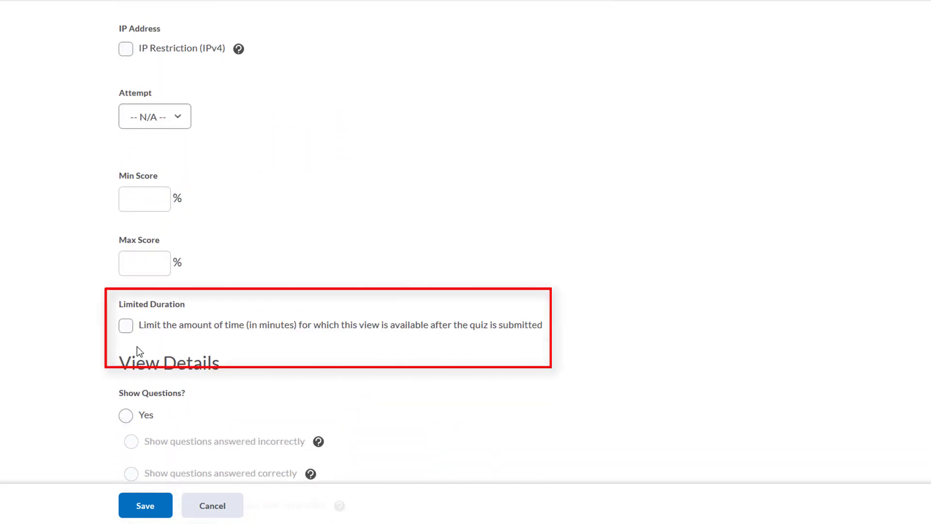
pyautogui.click(125, 326)
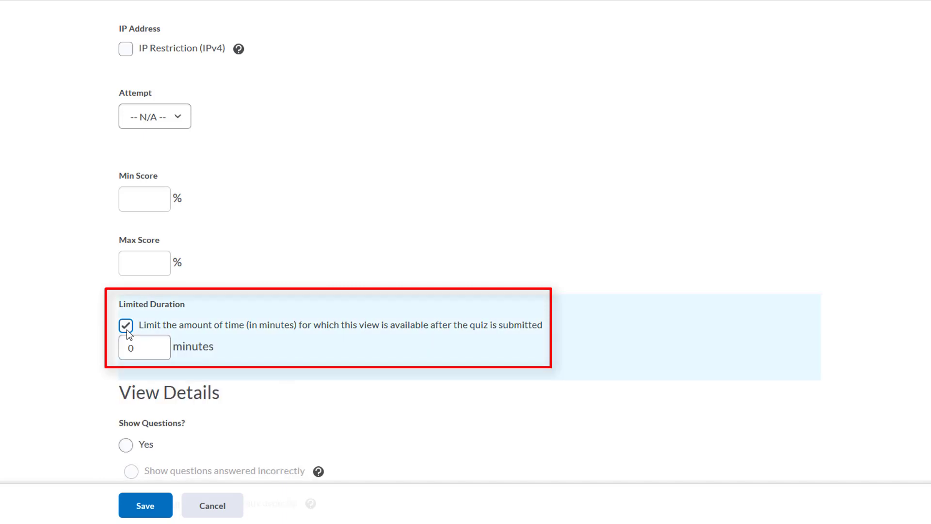
pyautogui.doubleClick(146, 345)
pyautogui.write('15')
pyautogui.click(722, 344)
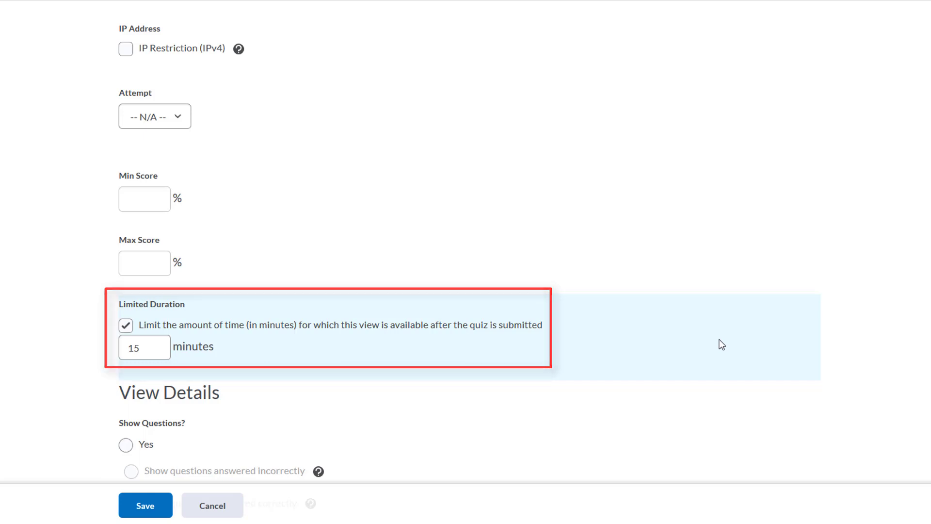
# Set Show Questions to Yes for View 1, showing all questions with user responses and including question answers.
pyautogui.scroll(-1, 722, 344)
pyautogui.scroll(-5, 722, 344)
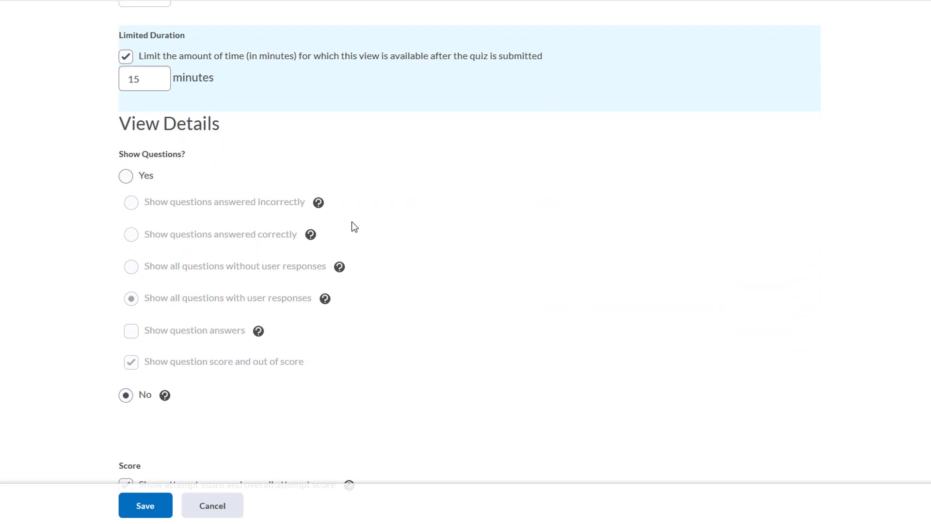
pyautogui.click(124, 179)
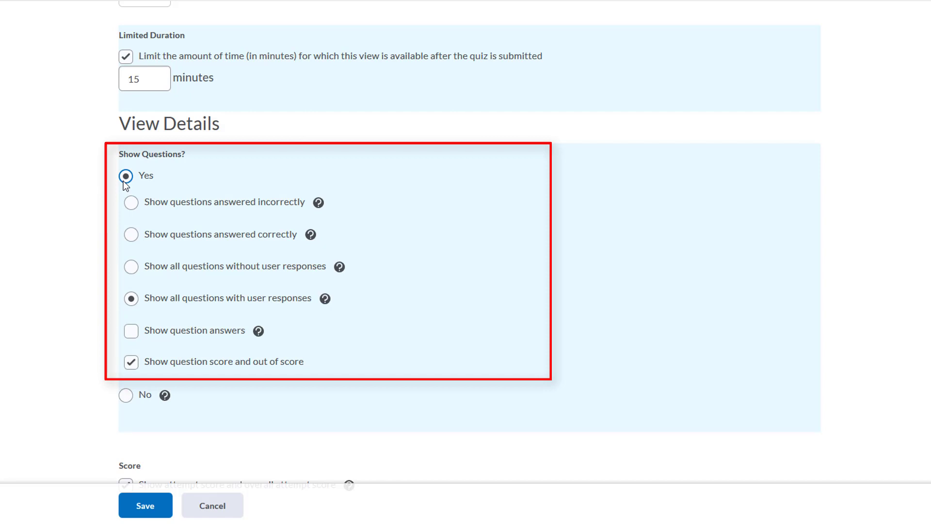
pyautogui.click(129, 300)
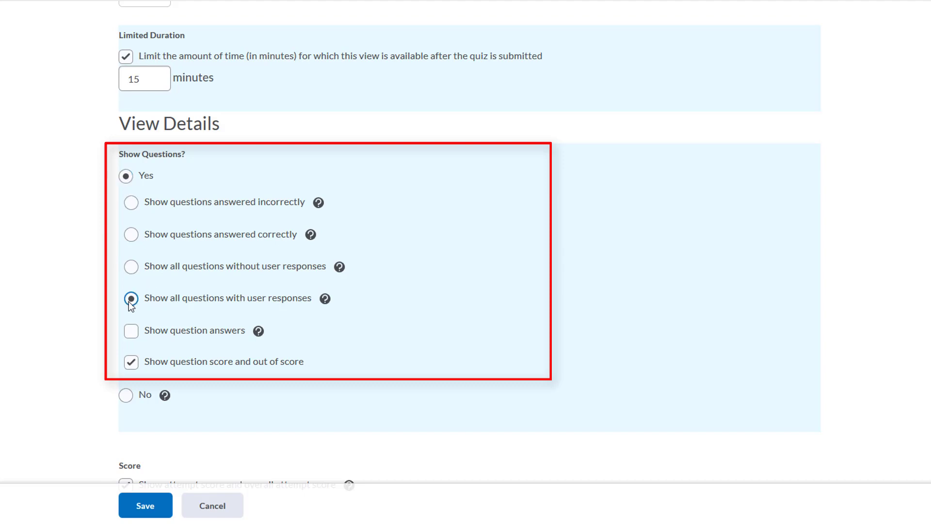
pyautogui.click(132, 332)
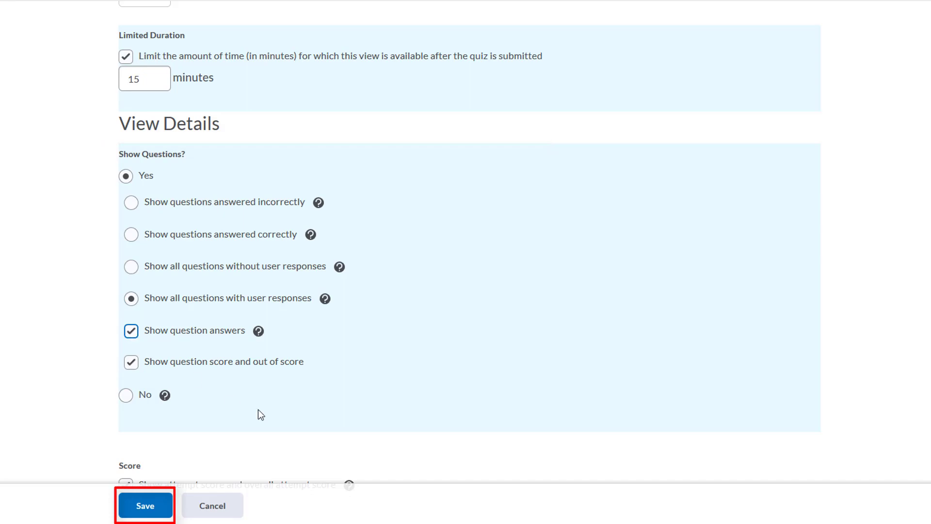
# Save View 1, and save and close the quiz "Quiz 1 - Narratives".
pyautogui.scroll(-1, 255, 417)
pyautogui.click(146, 505)
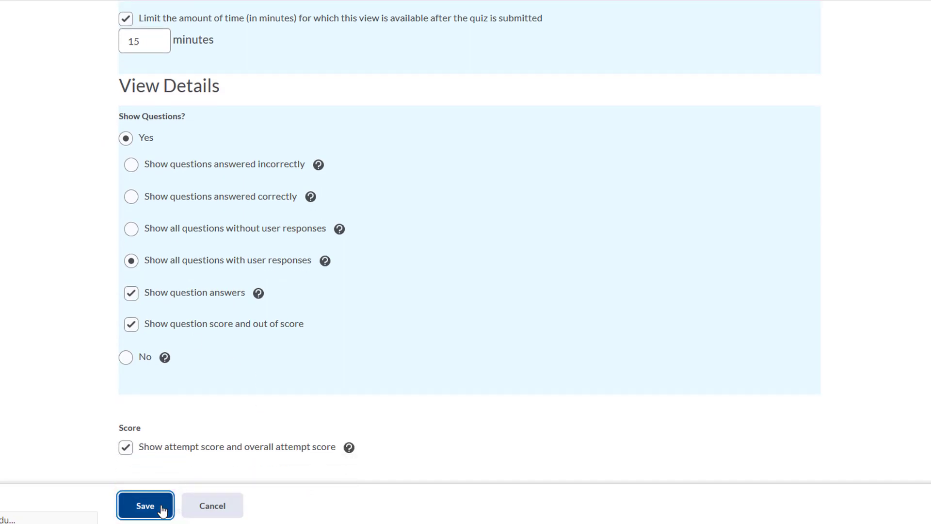
pyautogui.scroll(-4, 537, 378)
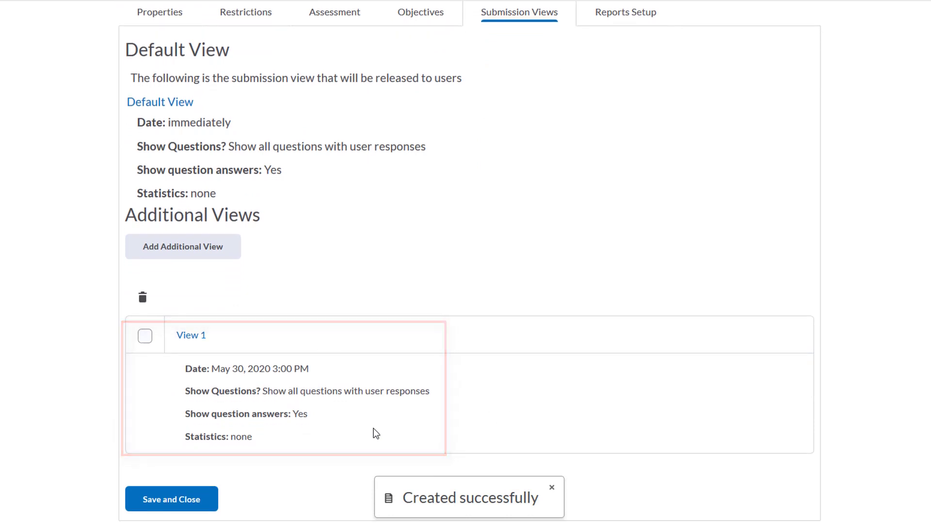
pyautogui.click(198, 500)
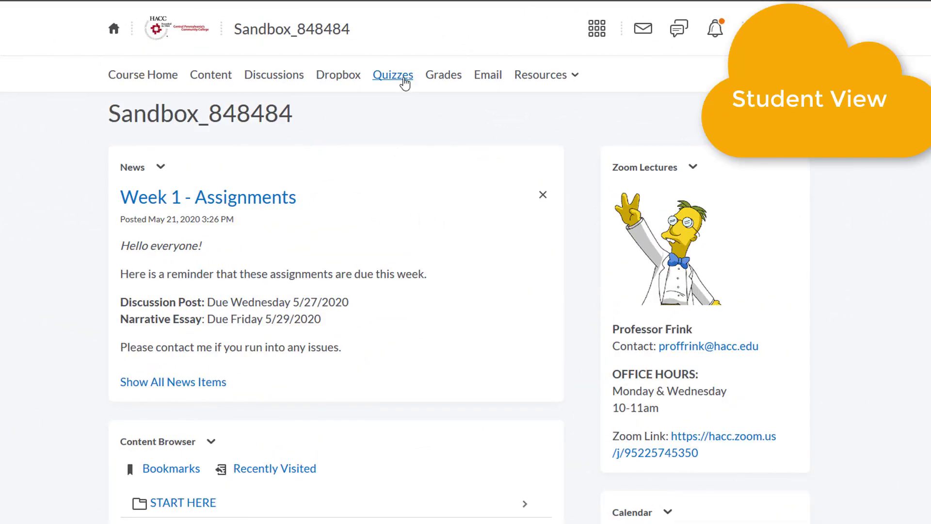
# In the student view of the course, open "Quiz 1 - Narratives" from the quiz list and start the first attempt.
pyautogui.click(405, 81)
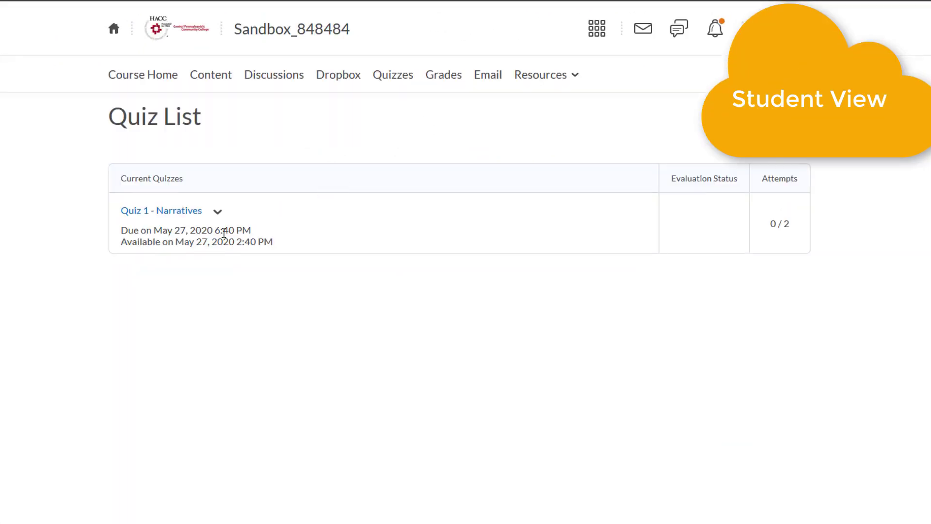
pyautogui.click(194, 212)
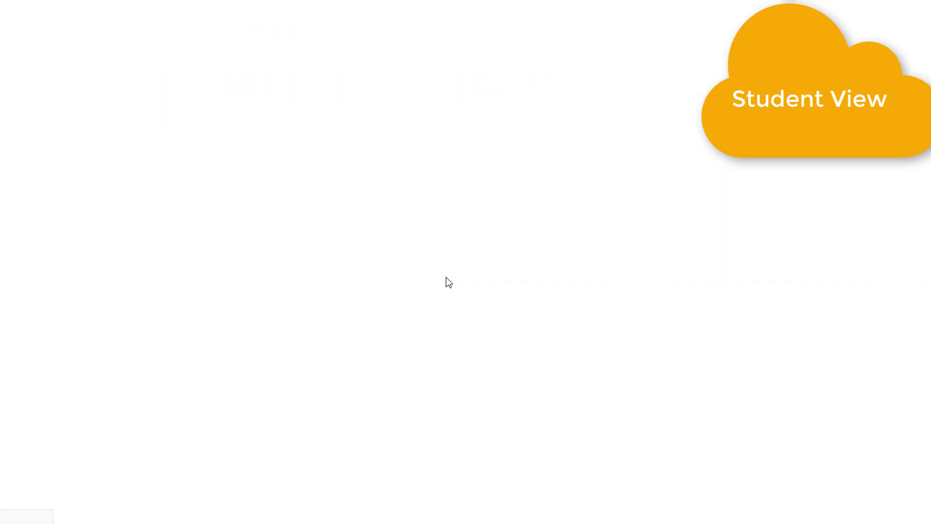
pyautogui.scroll(-3, 465, 307)
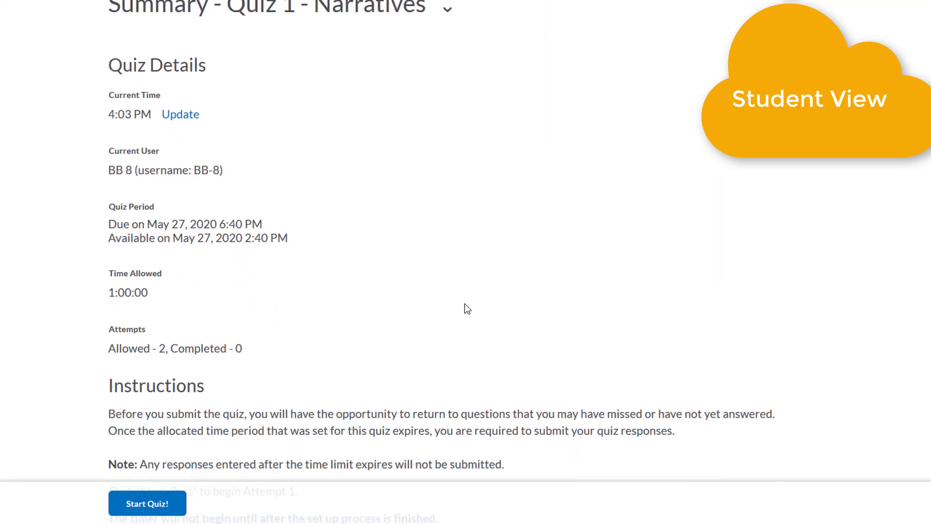
pyautogui.scroll(-2, 467, 309)
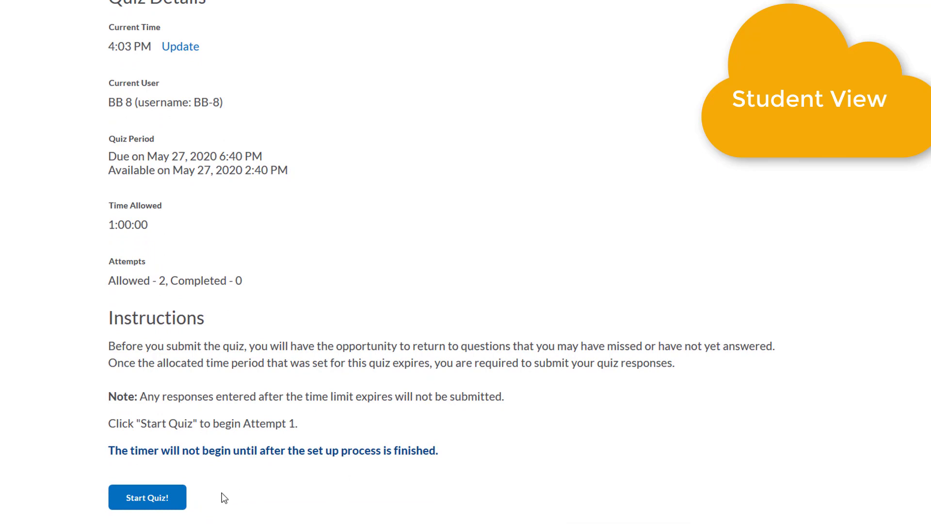
pyautogui.click(184, 506)
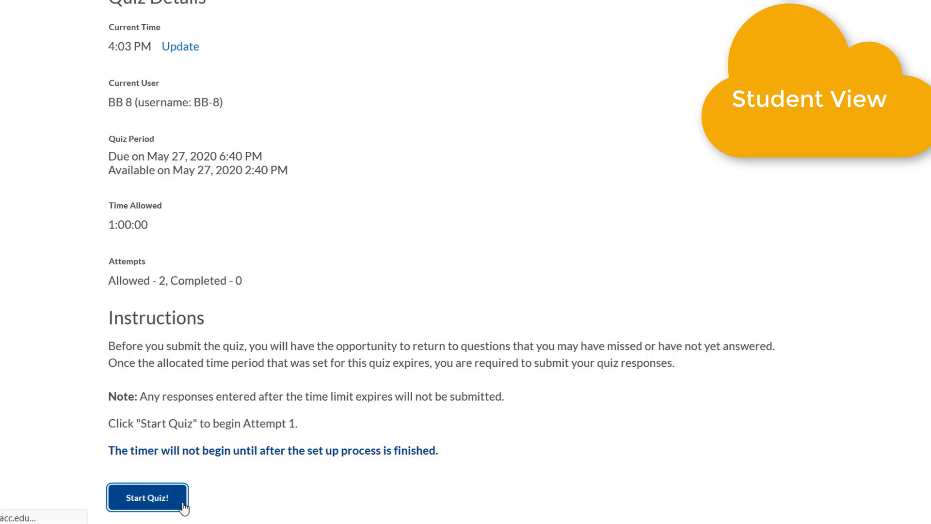